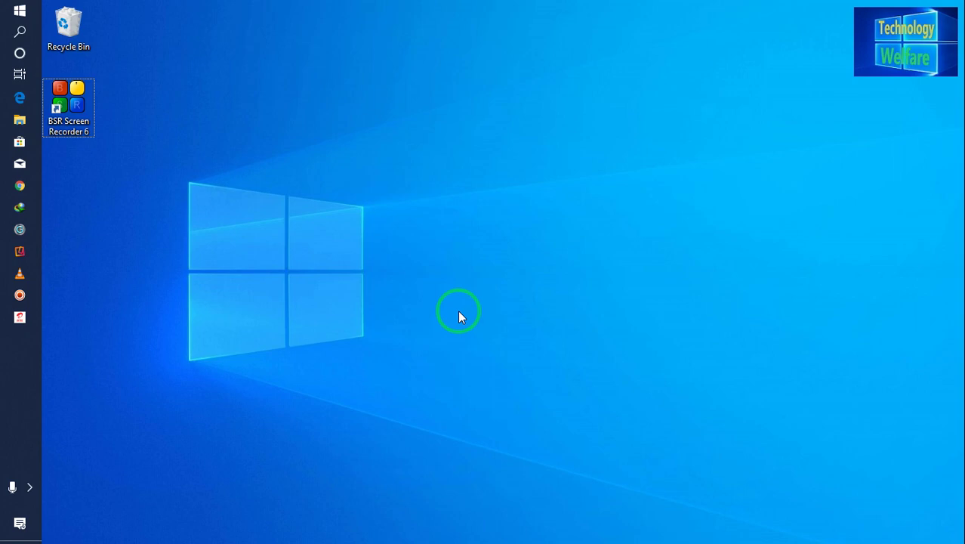
Launch BSR Screen Recorder 6 from its desktop shortcut.
{"action": "right_click", "coordinate": [76, 112]}
{"action": "left_click", "coordinate": [109, 152]}
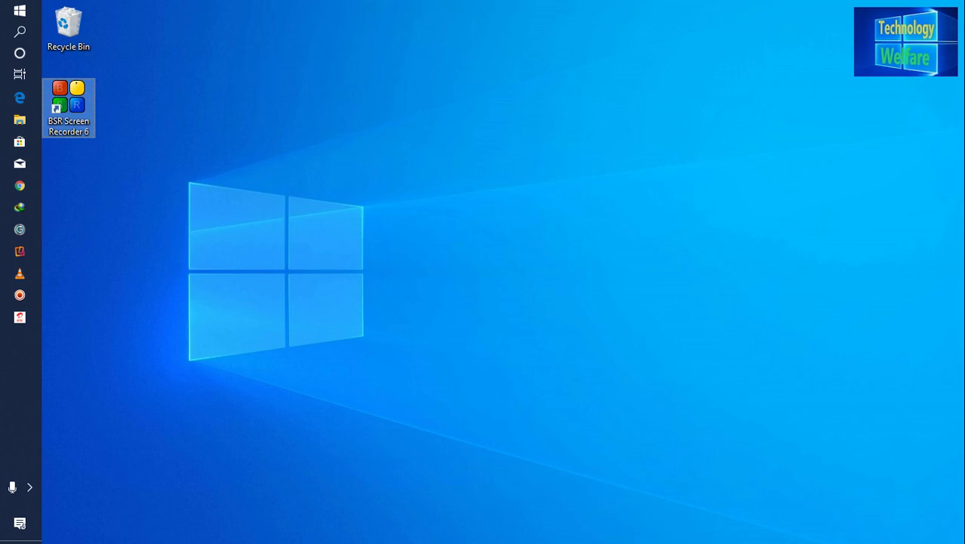
{"action": "left_click", "coordinate": [409, 355]}
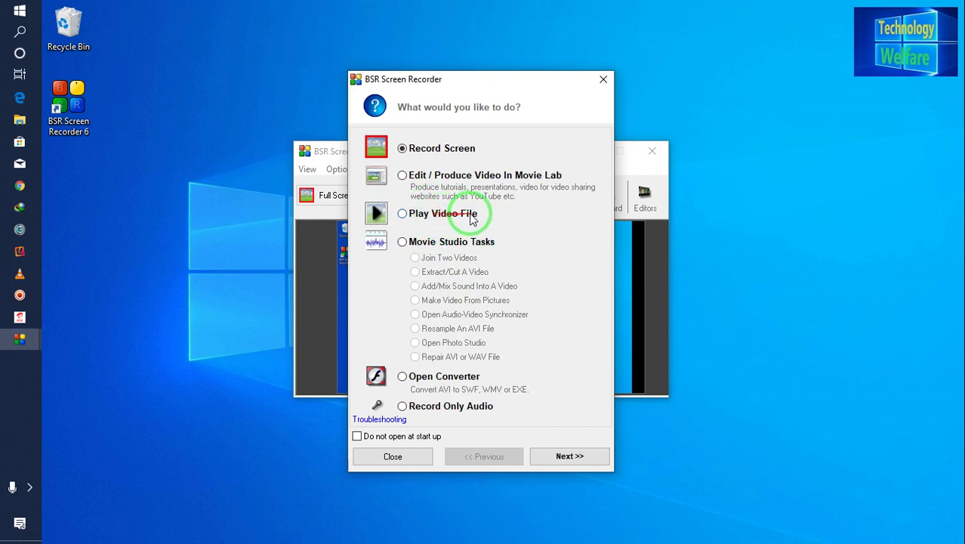
Choose Record Screen with Entire Screen as the recording area, and continue to the audio and mouse cursor options.
{"action": "left_click", "coordinate": [405, 245]}
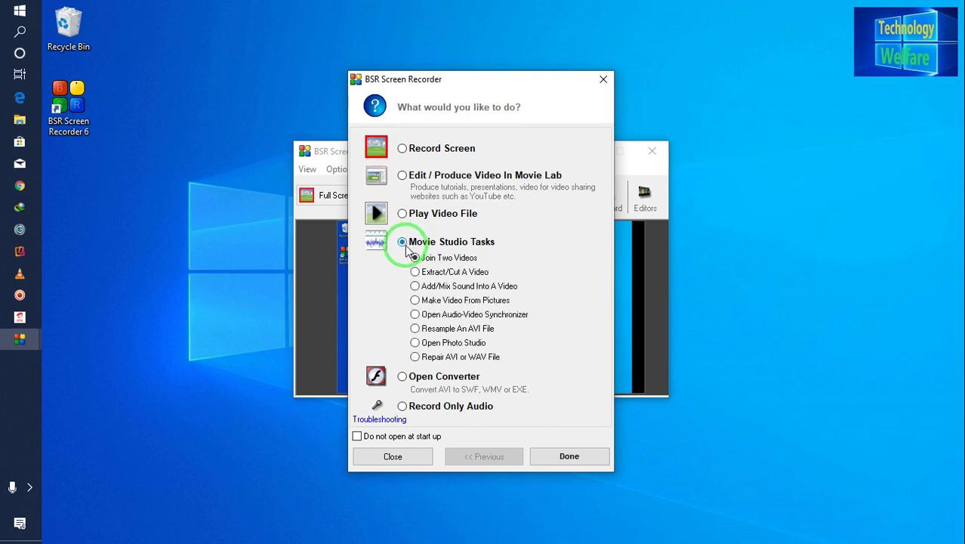
{"action": "left_click", "coordinate": [402, 151]}
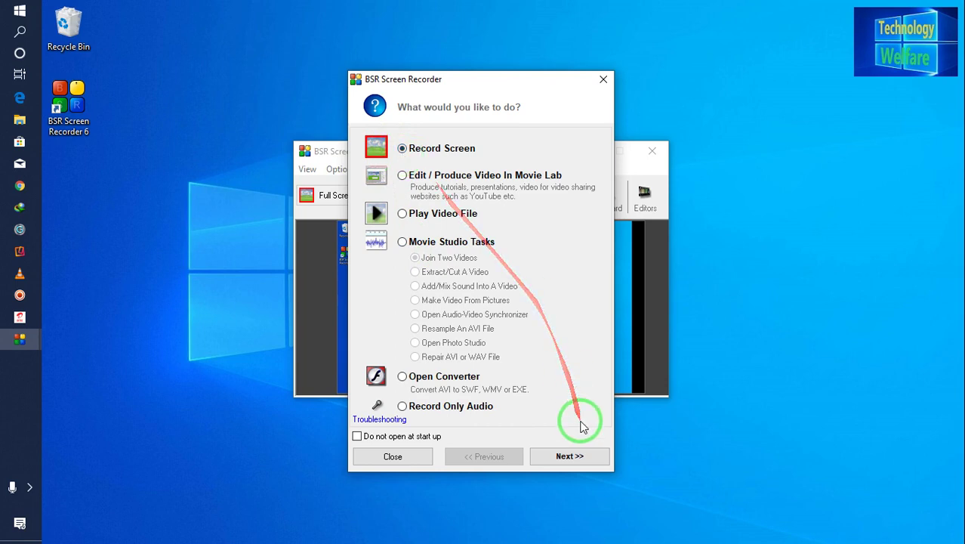
{"action": "left_click", "coordinate": [579, 450]}
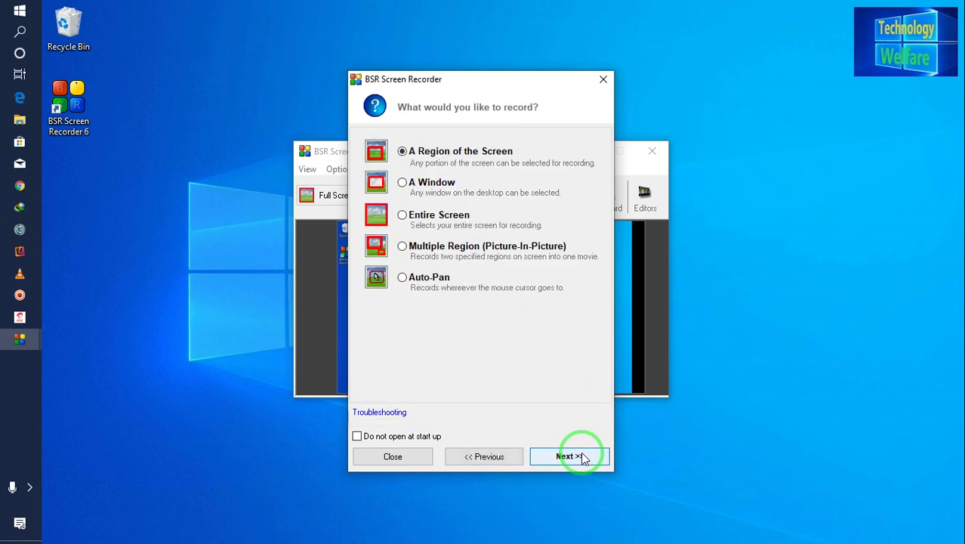
{"action": "left_click", "coordinate": [402, 215]}
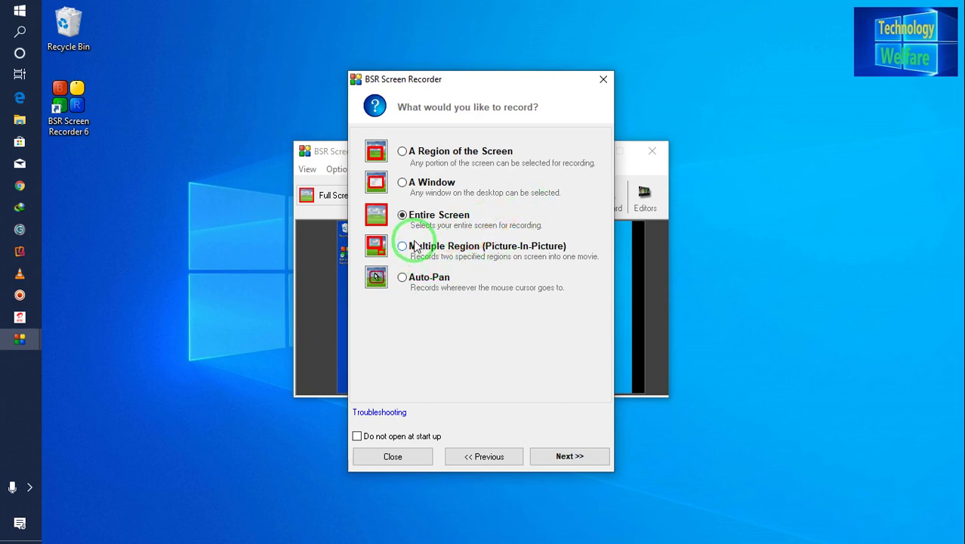
{"action": "left_click", "coordinate": [571, 455]}
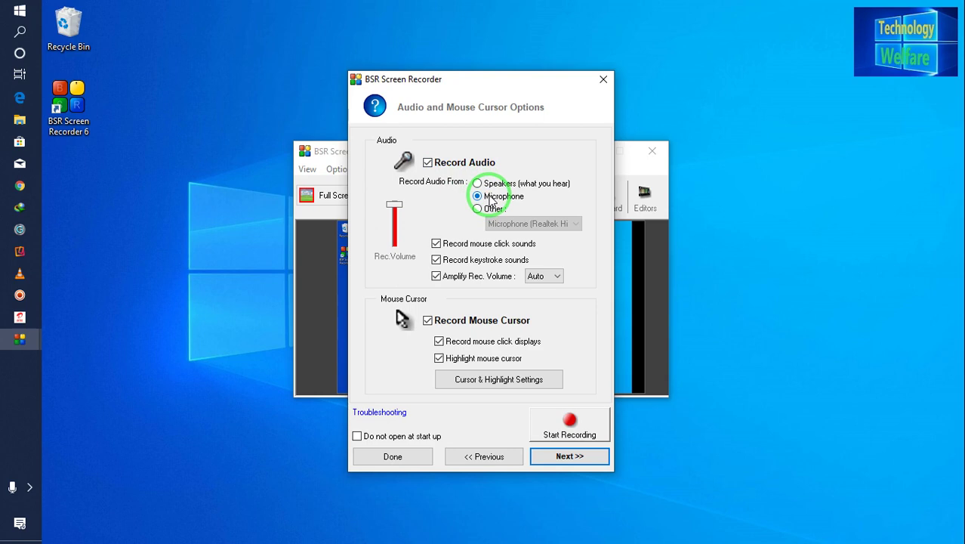
Try the Other audio source with the Realtek microphone, and return the recording source to Microphone.
{"action": "left_click", "coordinate": [477, 209]}
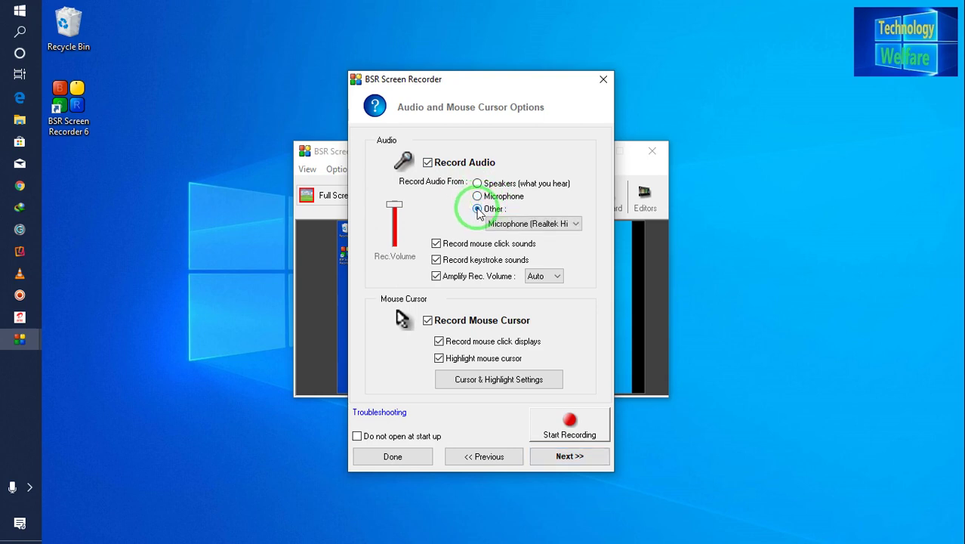
{"action": "left_click", "coordinate": [518, 223]}
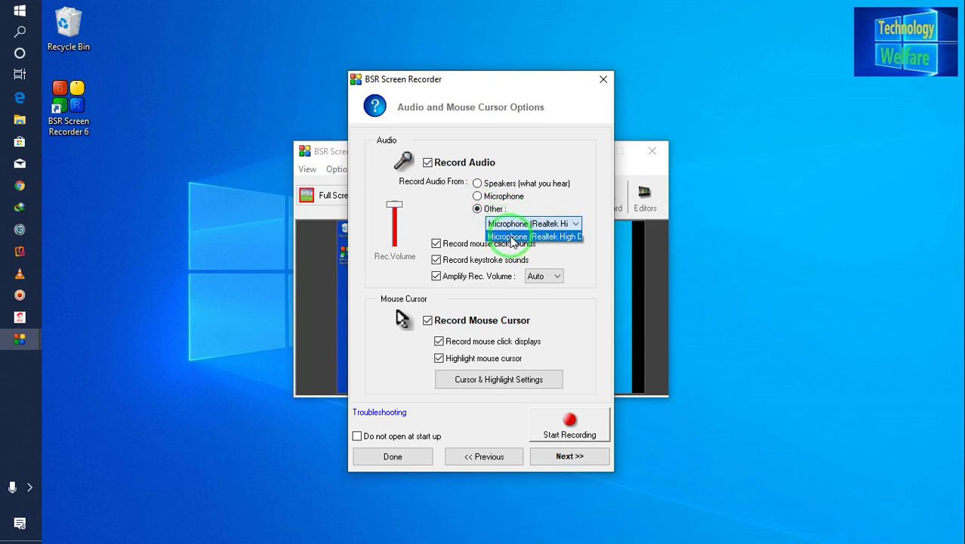
{"action": "left_click", "coordinate": [510, 237]}
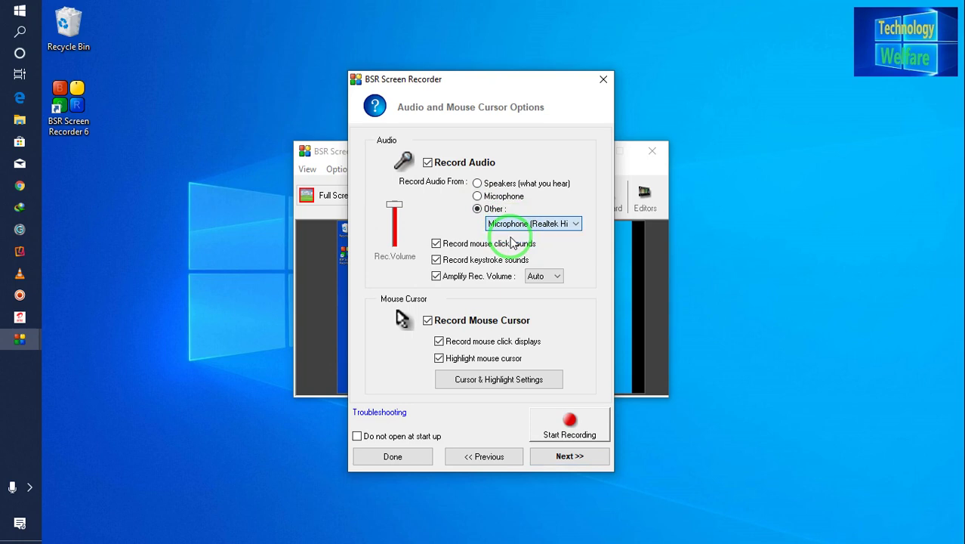
{"action": "left_click", "coordinate": [477, 197]}
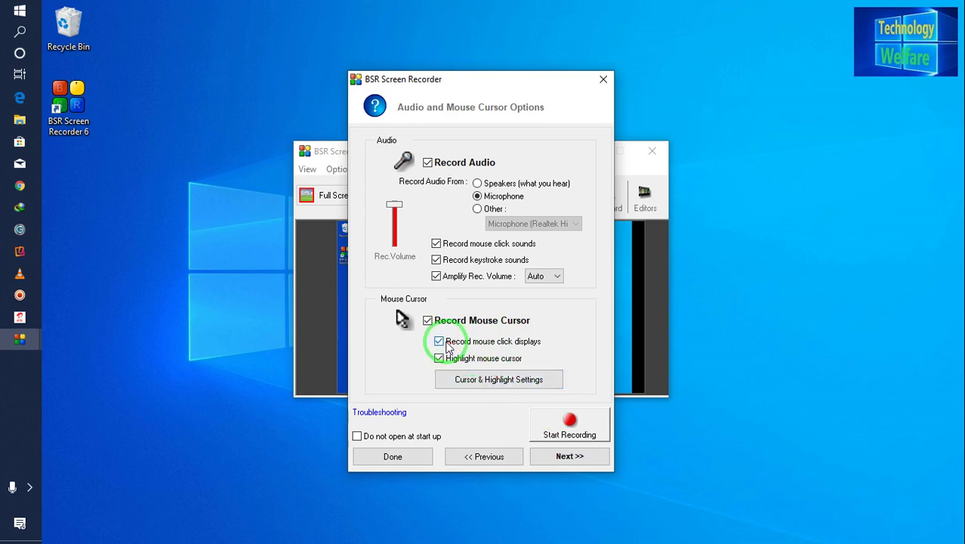
Open the cursor and highlight settings, preview the Rectangle and Ellipse highlight shapes, and set the shape back to Circle.
{"action": "left_click", "coordinate": [500, 383]}
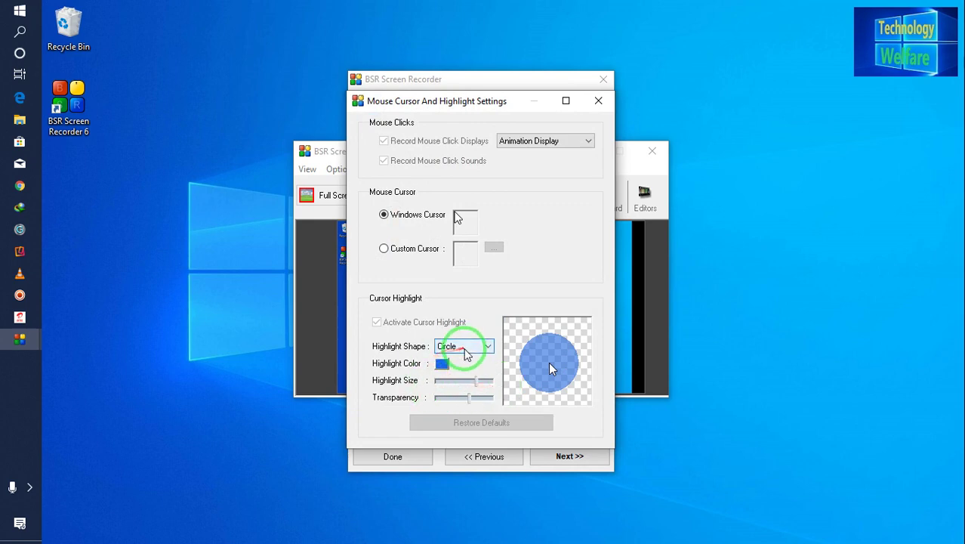
{"action": "left_click", "coordinate": [467, 351]}
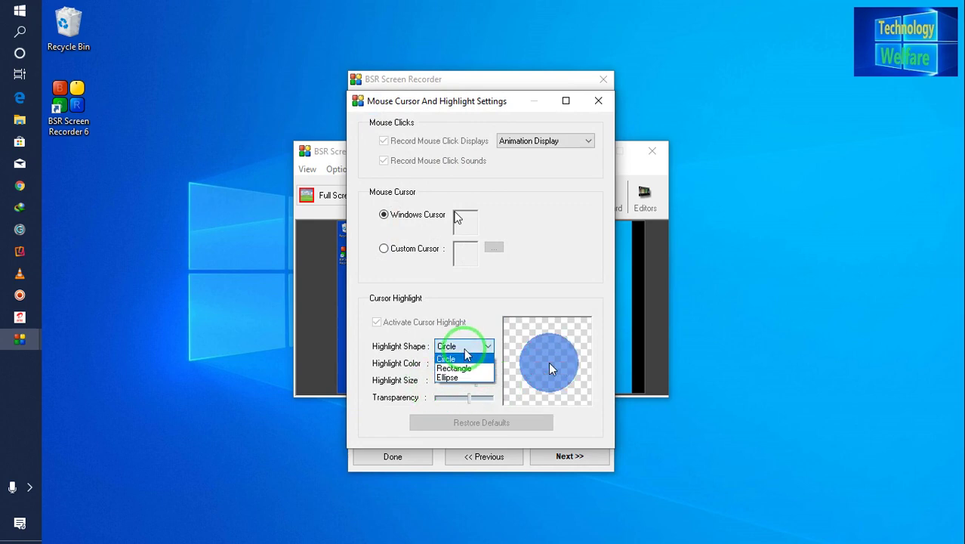
{"action": "left_click", "coordinate": [459, 368]}
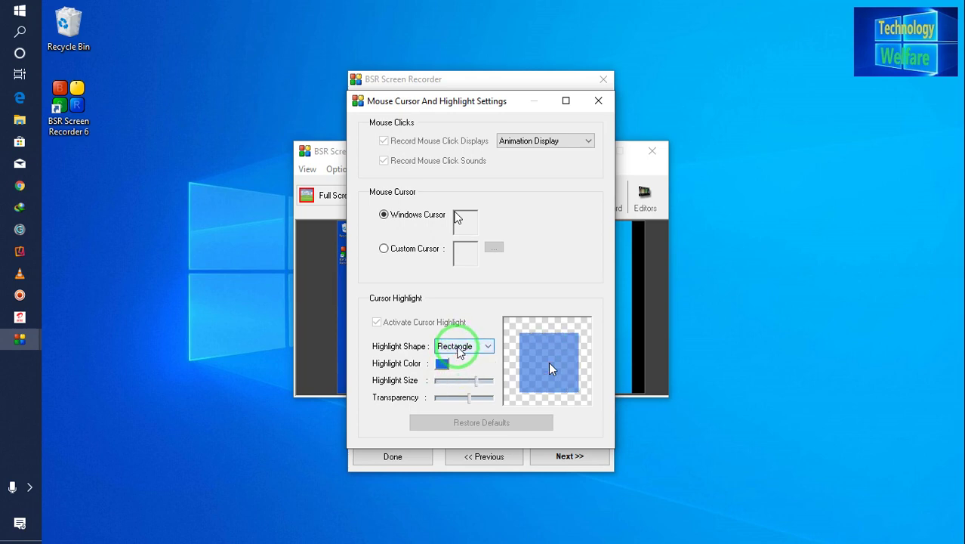
{"action": "left_click", "coordinate": [458, 346]}
{"action": "left_click", "coordinate": [453, 377]}
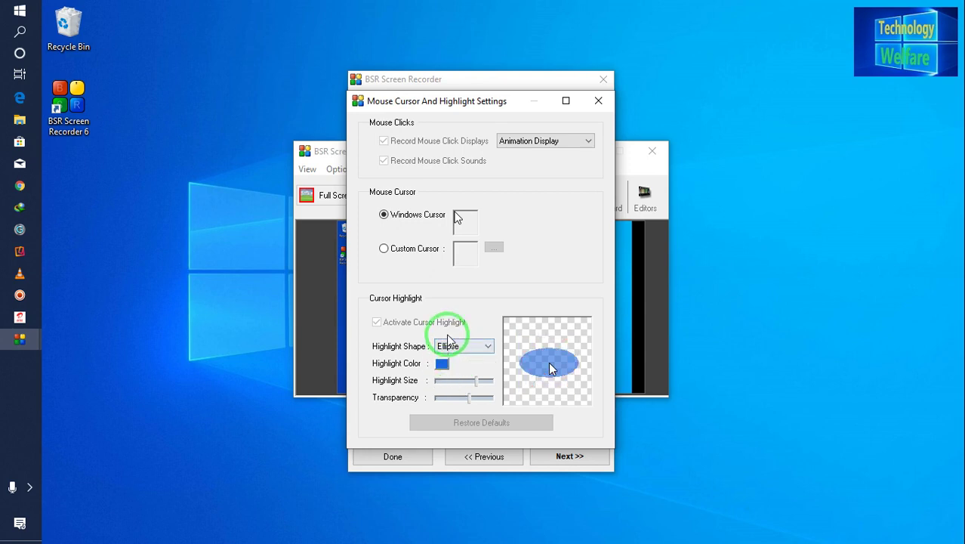
{"action": "left_click", "coordinate": [451, 345]}
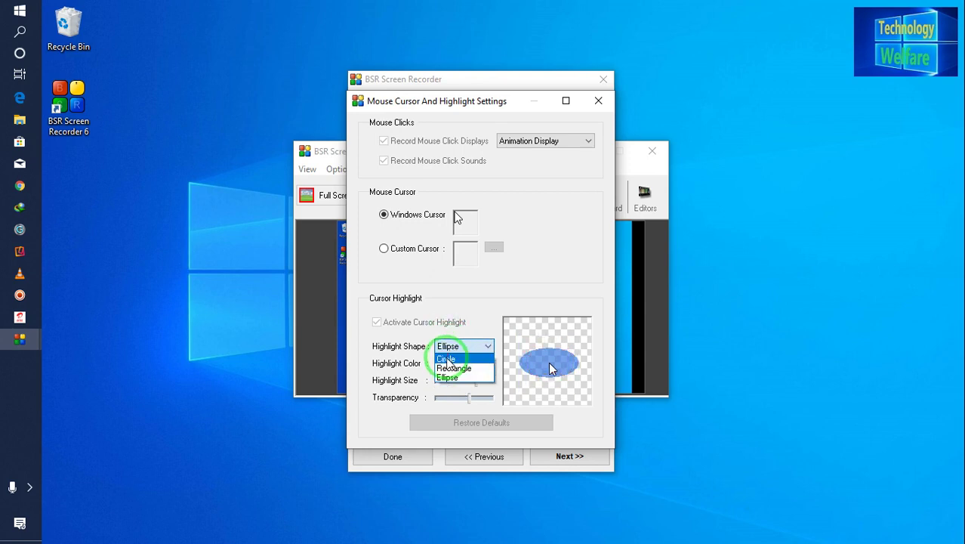
{"action": "left_click", "coordinate": [447, 360]}
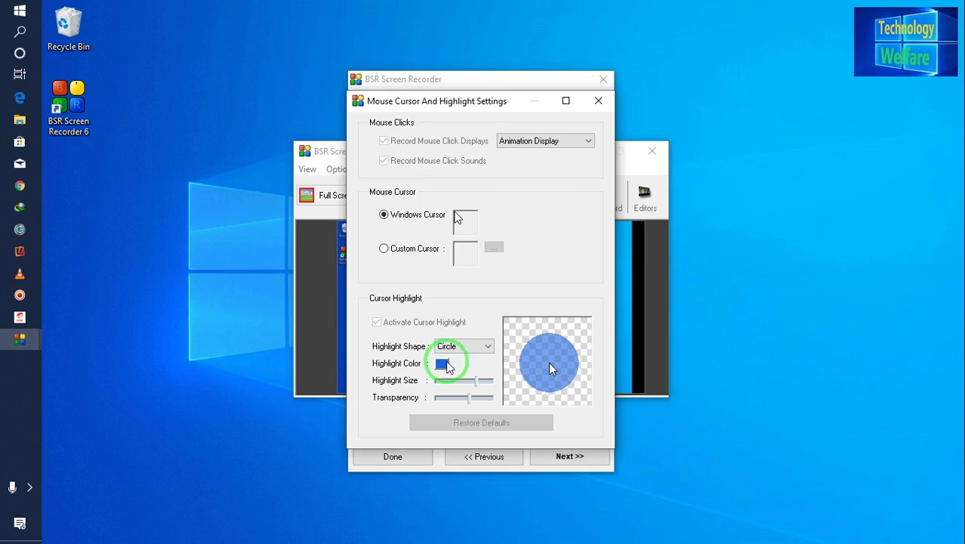
Change the cursor highlight colour to green (RGB 84, 186, 69) and close the cursor settings.
{"action": "left_click", "coordinate": [447, 361]}
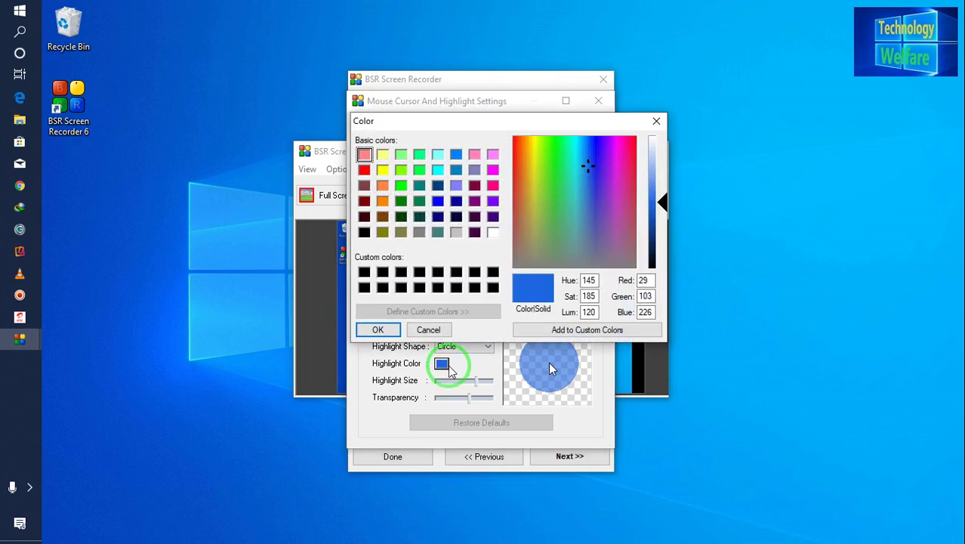
{"action": "left_click", "coordinate": [552, 208]}
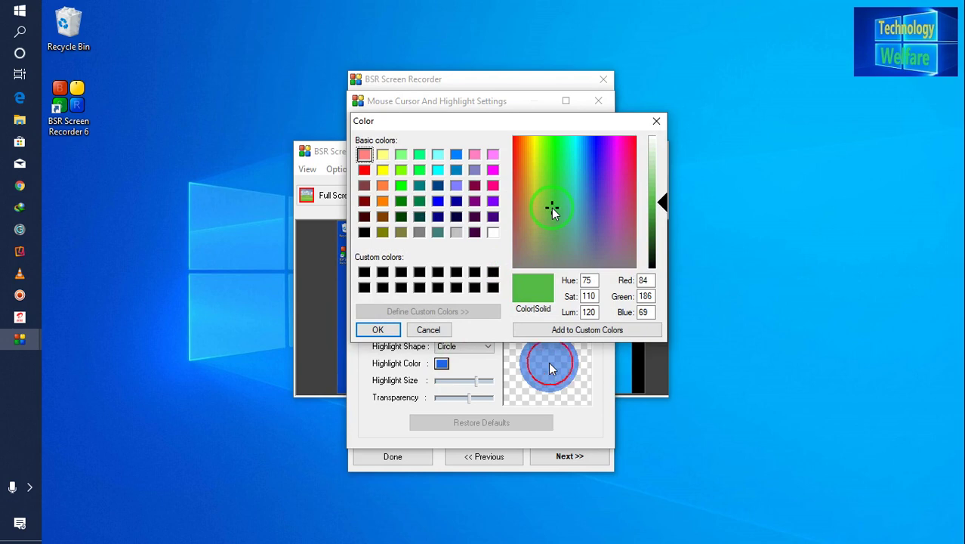
{"action": "left_click", "coordinate": [376, 333]}
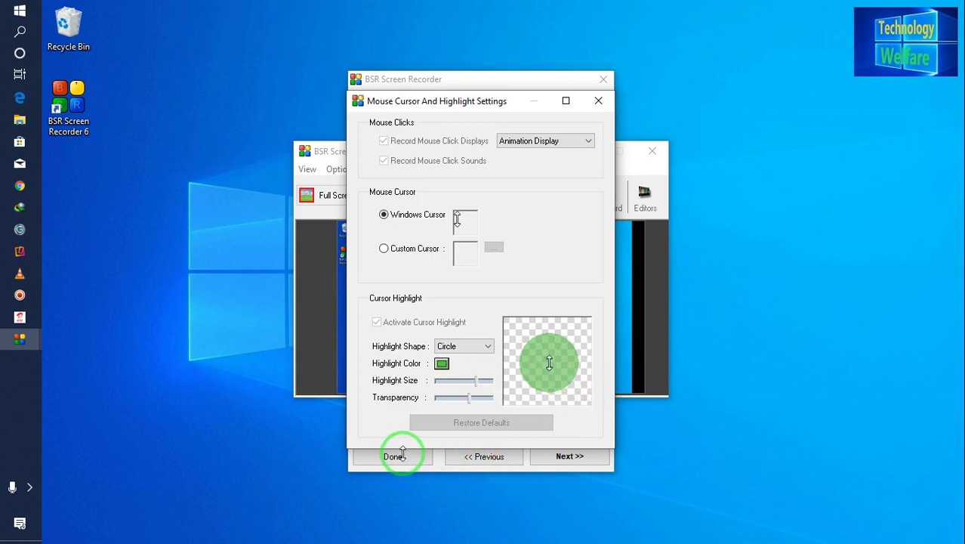
{"action": "left_click", "coordinate": [598, 102]}
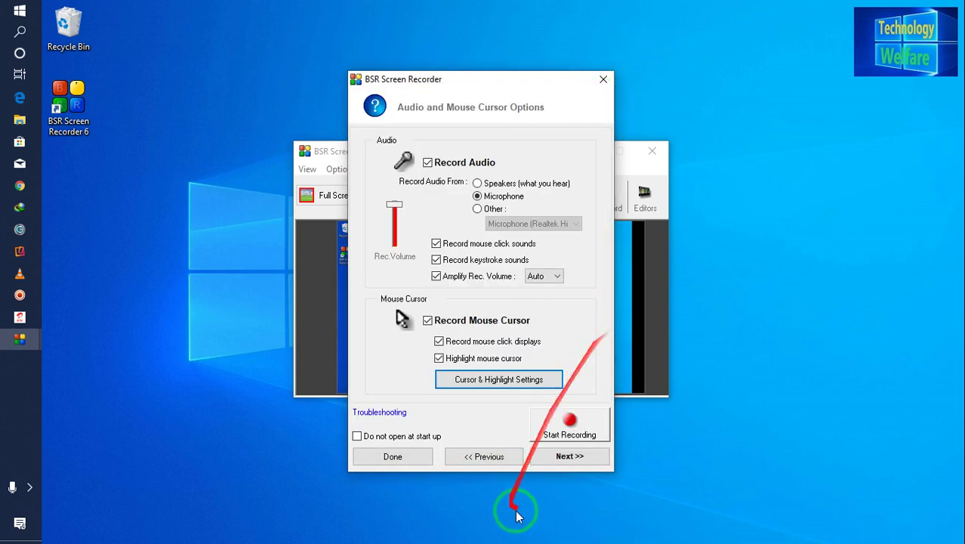
Enable the watermark in the recording options and load the picture Zlogo 2019 (1) from the Logo folder for it.
{"action": "left_click", "coordinate": [564, 457]}
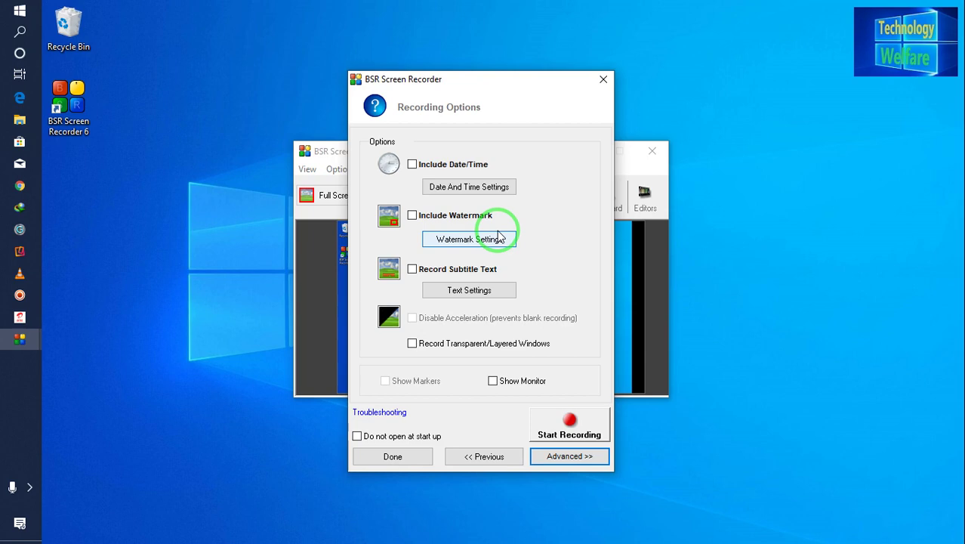
{"action": "left_click", "coordinate": [413, 216]}
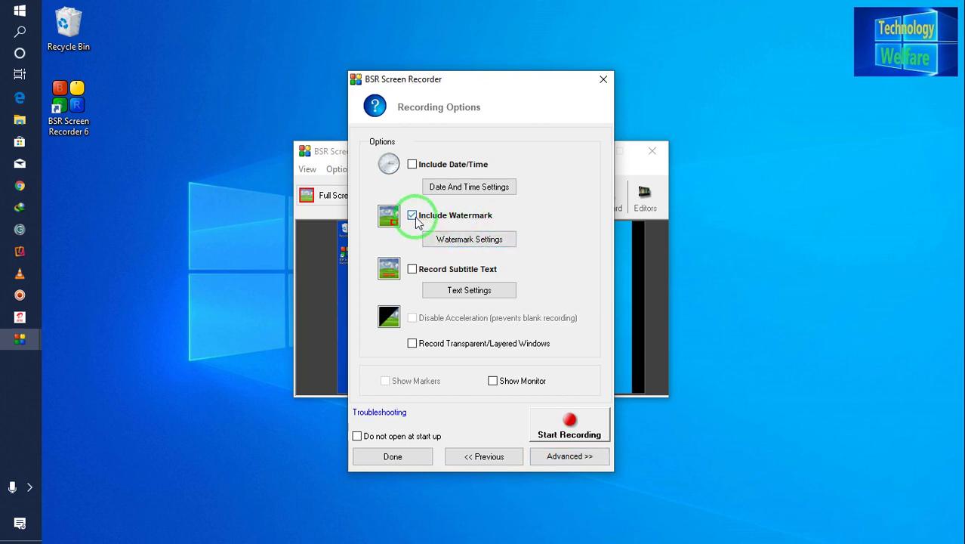
{"action": "left_click", "coordinate": [450, 240]}
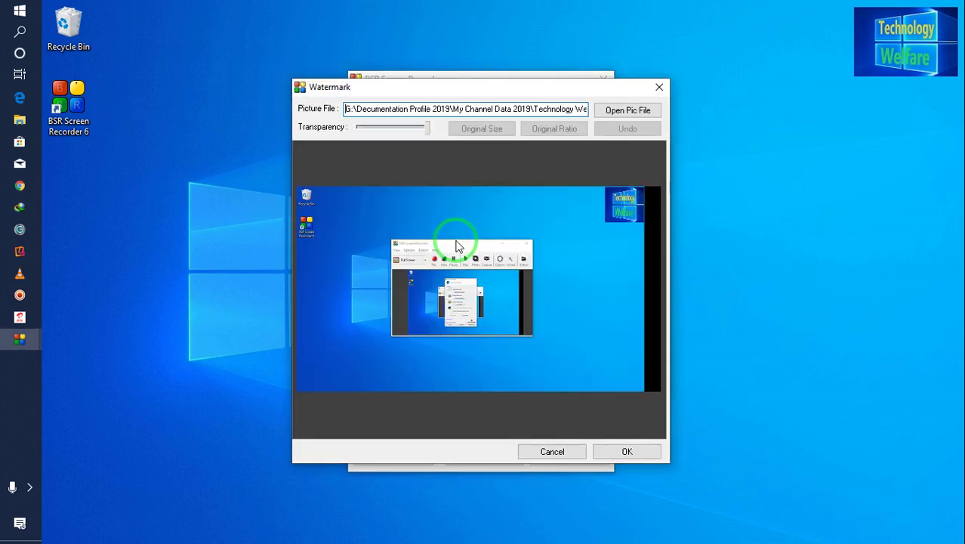
{"action": "left_click", "coordinate": [628, 110]}
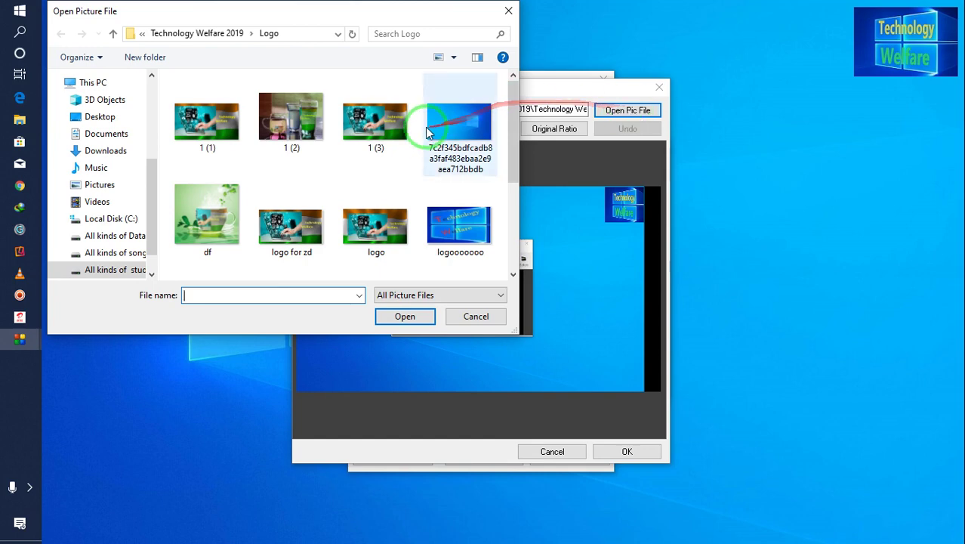
{"action": "left_click", "coordinate": [514, 212]}
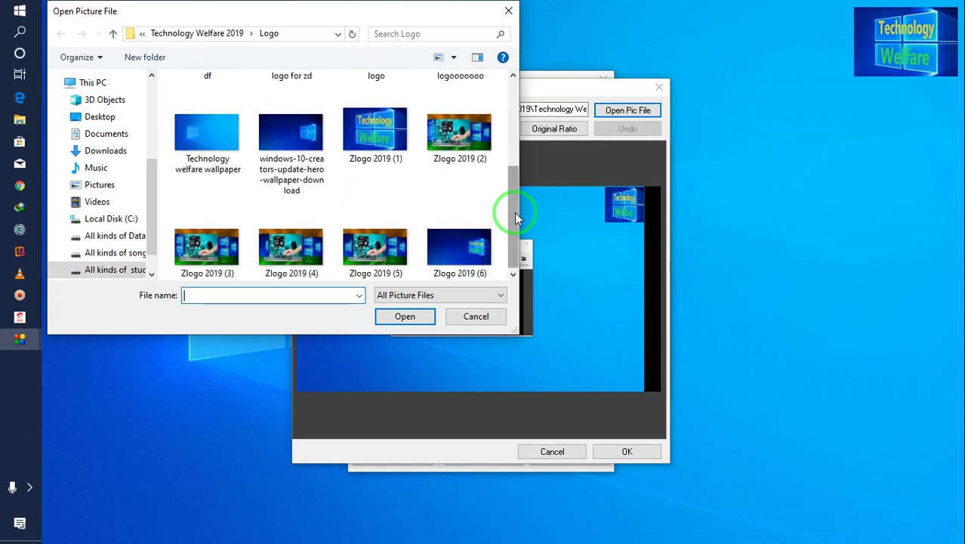
{"action": "left_click", "coordinate": [381, 155]}
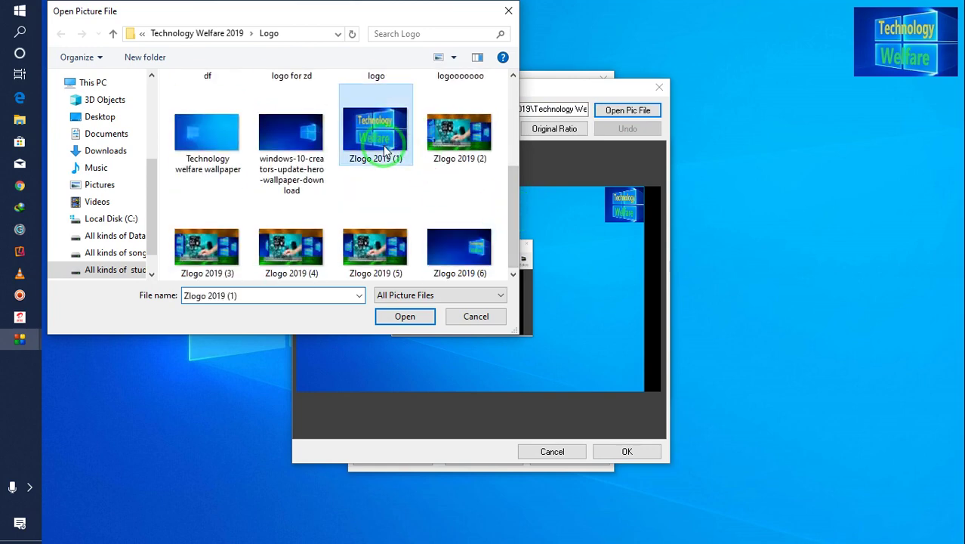
{"action": "left_click", "coordinate": [399, 317]}
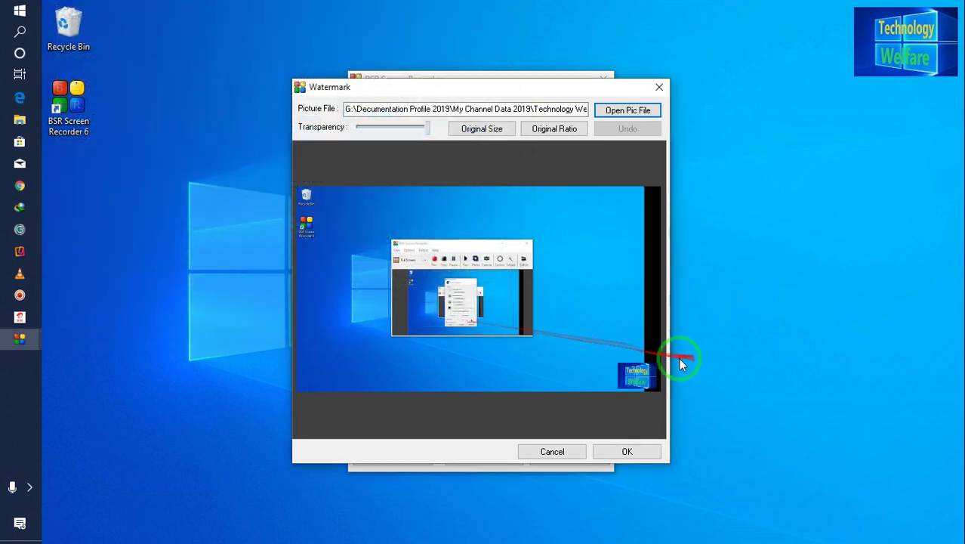
Move the logo watermark to the upper-right corner of the previewed screen and enlarge it slightly.
{"action": "left_click", "coordinate": [642, 371]}
{"action": "left_click_drag", "start_coordinate": [642, 371], "coordinate": [632, 195]}
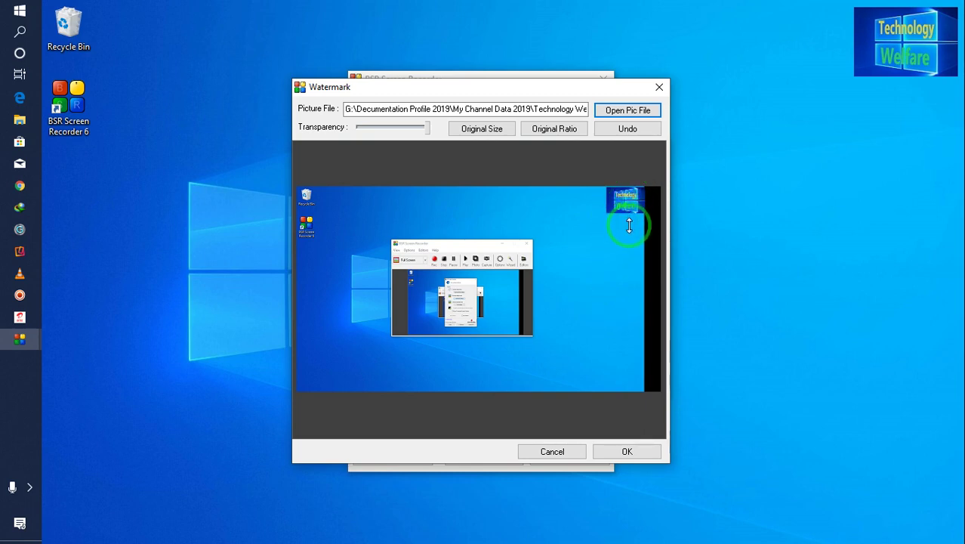
{"action": "mouse_move", "coordinate": [629, 225]}
{"action": "left_mouse_down"}
{"action": "mouse_move", "coordinate": [622, 200]}
{"action": "mouse_move", "coordinate": [616, 218]}
{"action": "left_mouse_up"}
{"action": "mouse_move", "coordinate": [627, 201]}
{"action": "left_mouse_down"}
{"action": "mouse_move", "coordinate": [616, 205]}
{"action": "mouse_move", "coordinate": [616, 190]}
{"action": "mouse_move", "coordinate": [620, 202]}
{"action": "mouse_move", "coordinate": [646, 205]}
{"action": "mouse_move", "coordinate": [627, 202]}
{"action": "left_mouse_up"}
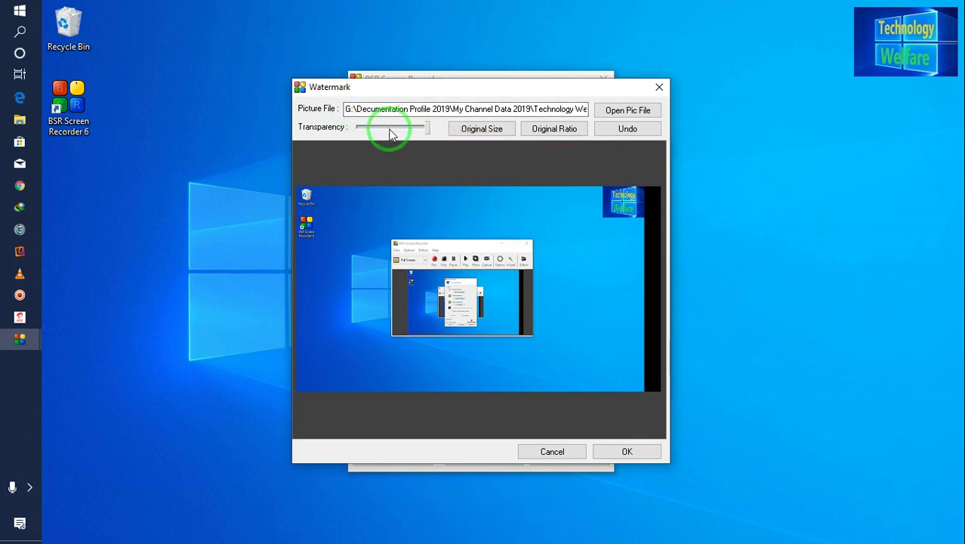
Lower the watermark's transparency slider slightly from its maximum and accept the watermark settings with the current size.
{"action": "mouse_move", "coordinate": [427, 132]}
{"action": "left_mouse_down"}
{"action": "mouse_move", "coordinate": [398, 121]}
{"action": "mouse_move", "coordinate": [428, 129]}
{"action": "mouse_move", "coordinate": [391, 133]}
{"action": "mouse_move", "coordinate": [440, 136]}
{"action": "left_mouse_up"}
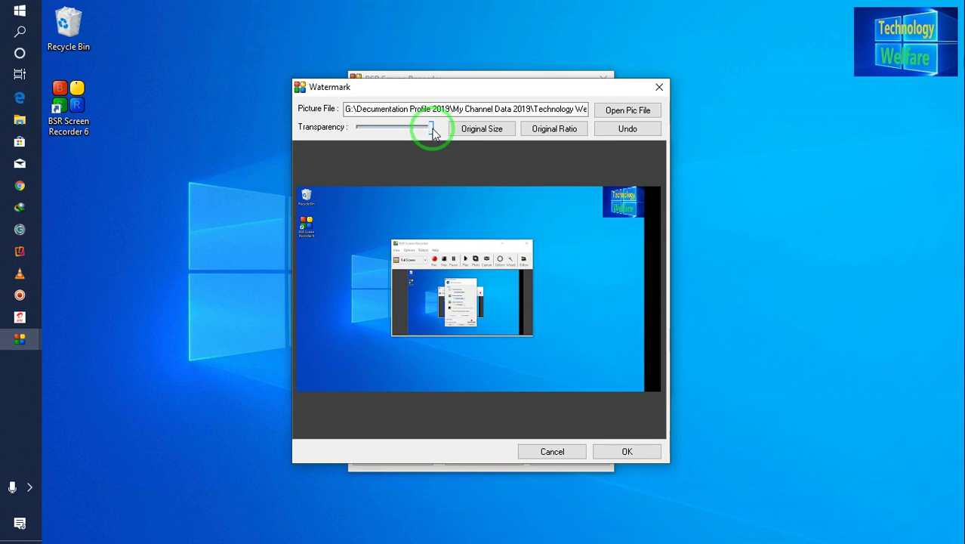
{"action": "mouse_move", "coordinate": [435, 133]}
{"action": "left_mouse_down"}
{"action": "mouse_move", "coordinate": [401, 129]}
{"action": "mouse_move", "coordinate": [397, 140]}
{"action": "mouse_move", "coordinate": [421, 135]}
{"action": "left_mouse_up"}
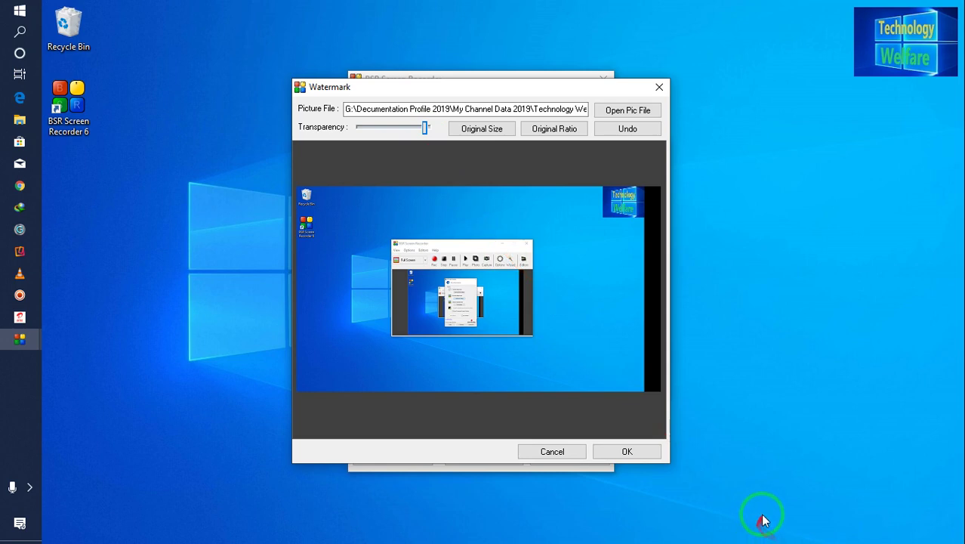
{"action": "left_click", "coordinate": [628, 452]}
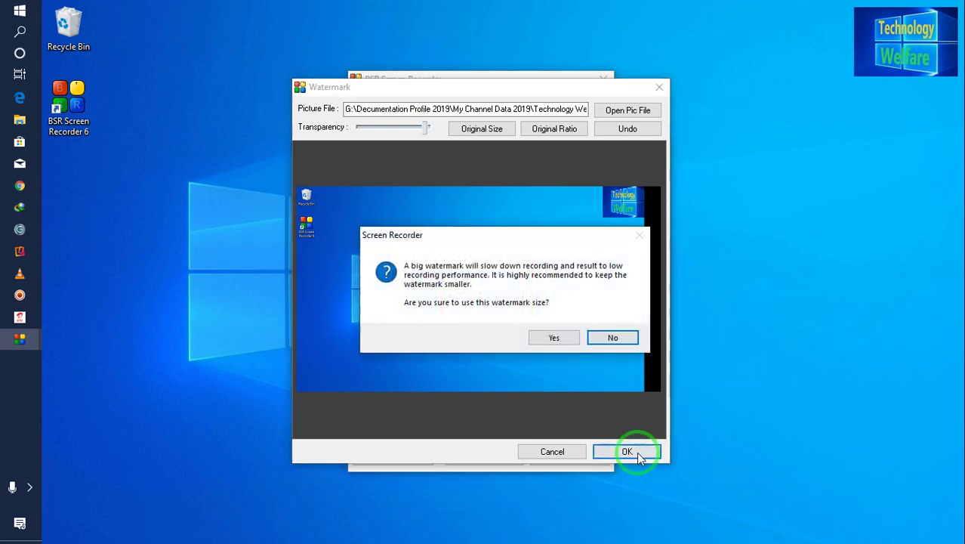
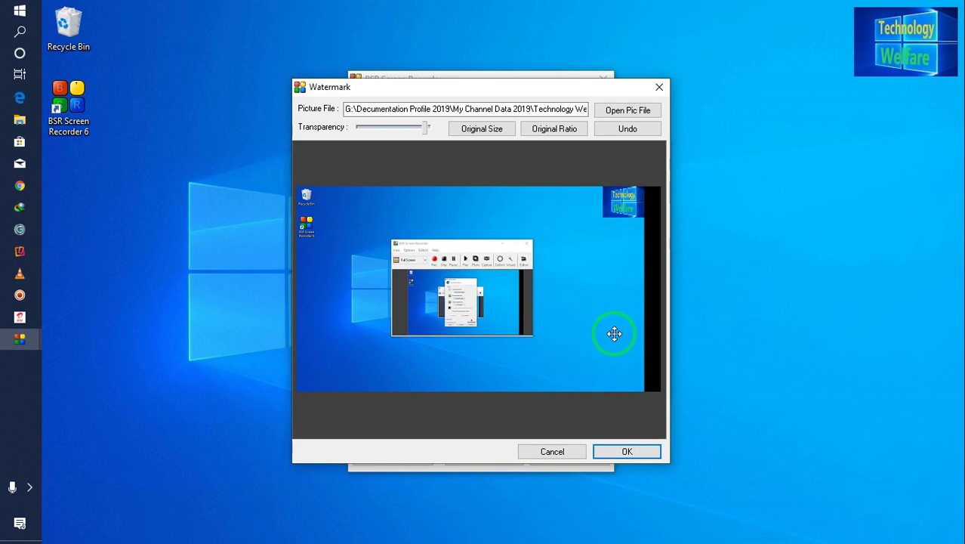
{"action": "left_click", "coordinate": [634, 458]}
{"action": "left_click", "coordinate": [538, 339]}
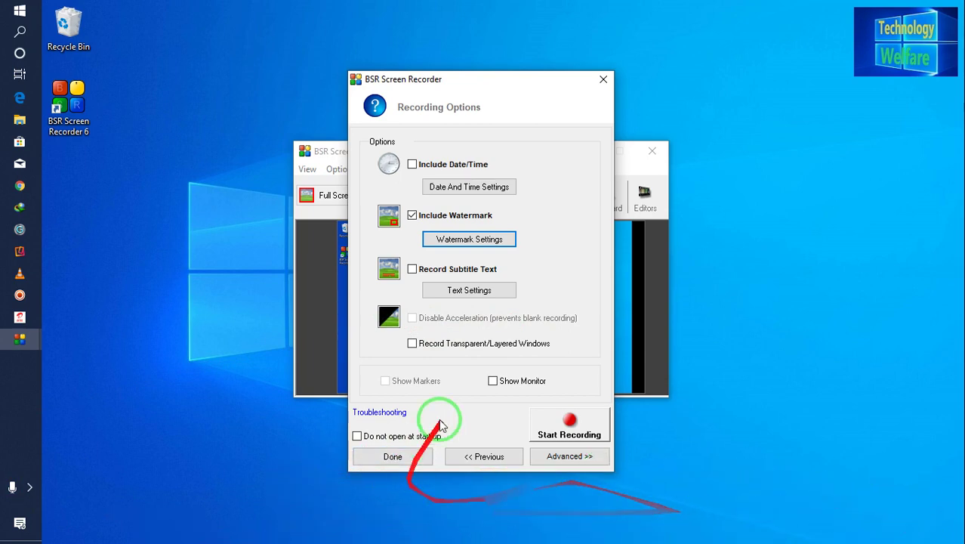
Look over the subtitle text settings, close them without changes, and continue to the advanced video options.
{"action": "left_click", "coordinate": [459, 291]}
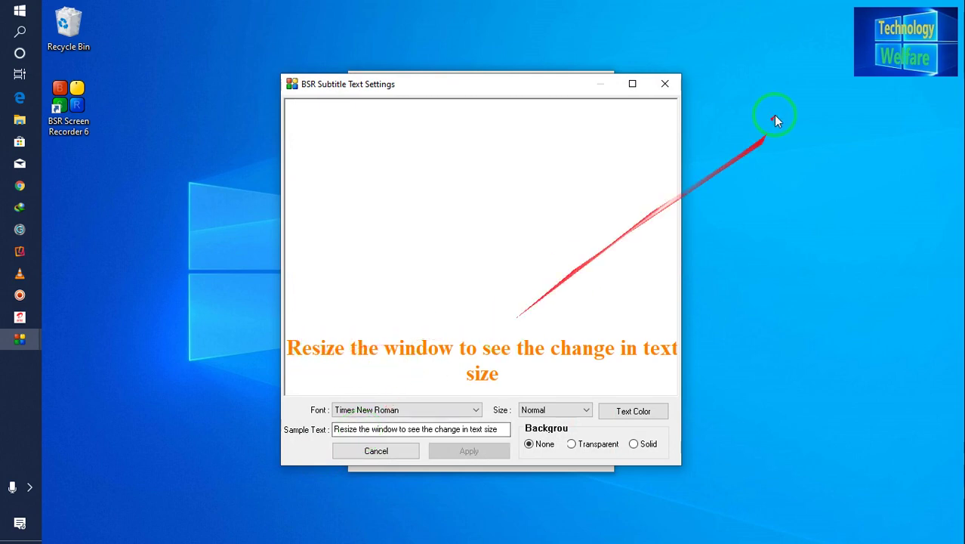
{"action": "left_click", "coordinate": [665, 85]}
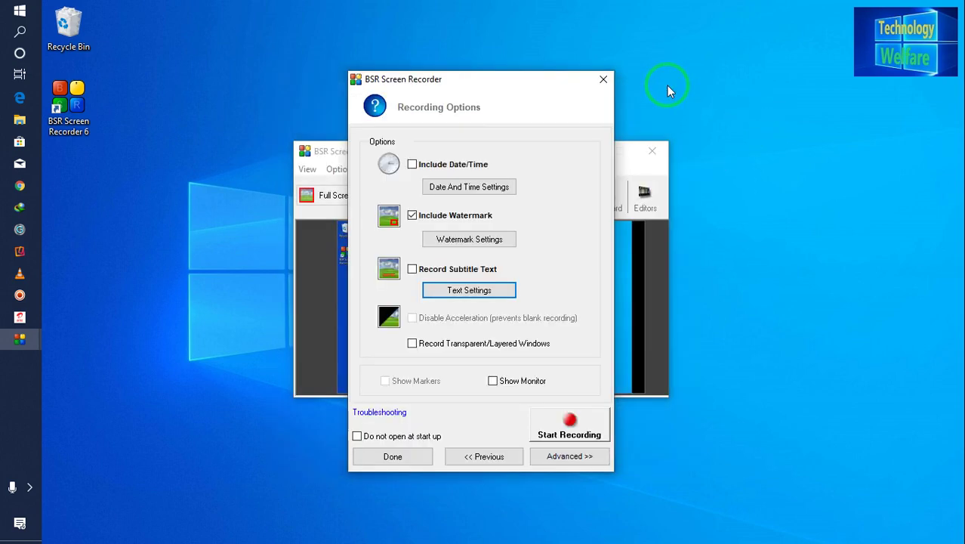
{"action": "left_click", "coordinate": [549, 458]}
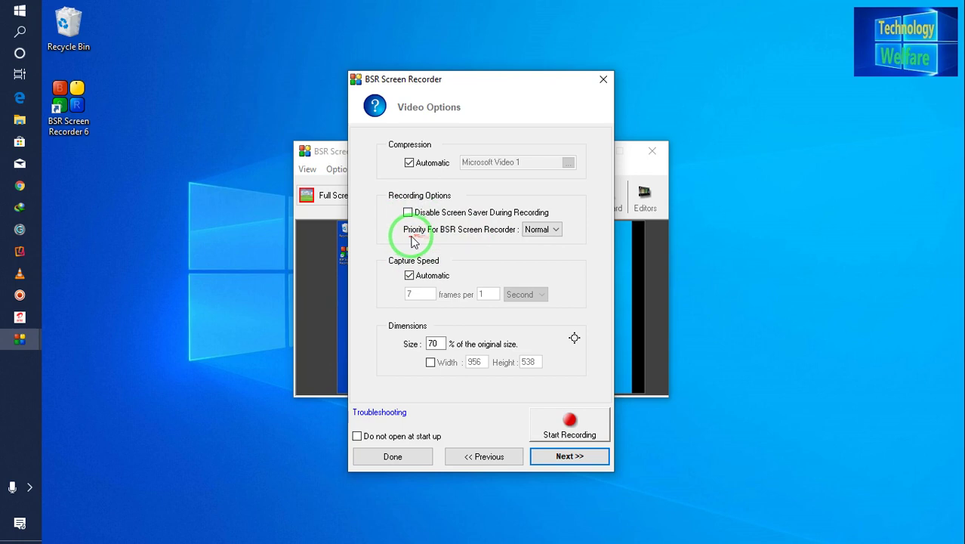
Keep the recorder's priority at Normal and the video size at 70% of the original, and continue to the audio options.
{"action": "left_click", "coordinate": [548, 233]}
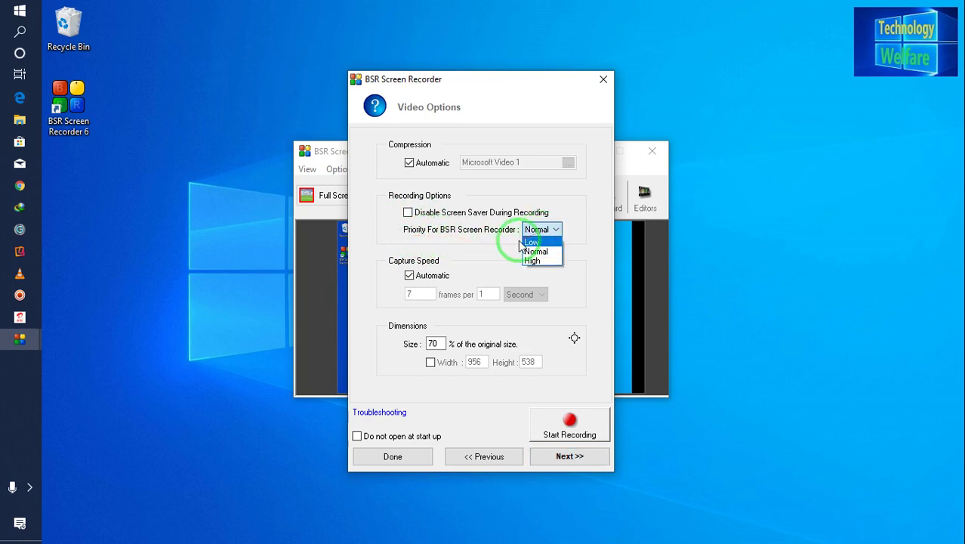
{"action": "left_click", "coordinate": [536, 251]}
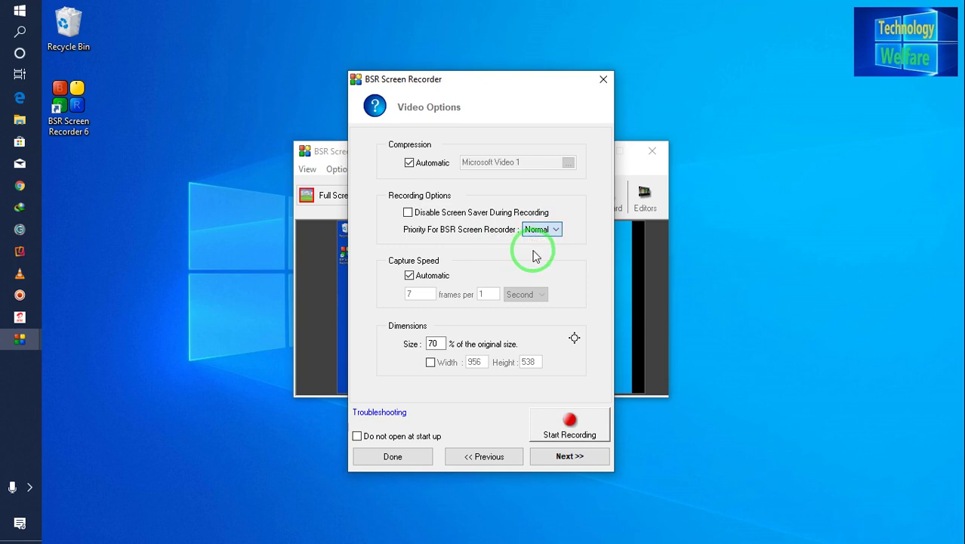
{"action": "left_click", "coordinate": [432, 344]}
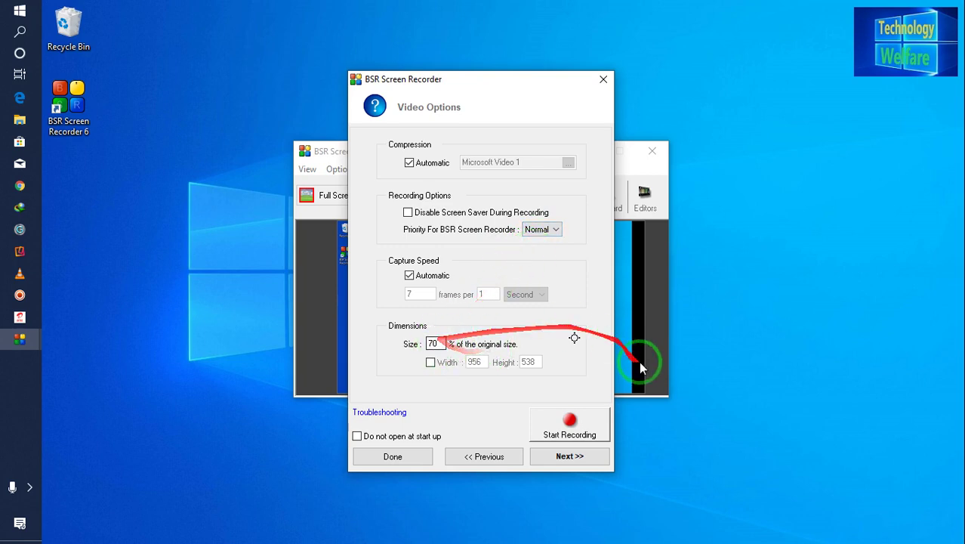
{"action": "left_click", "coordinate": [570, 457]}
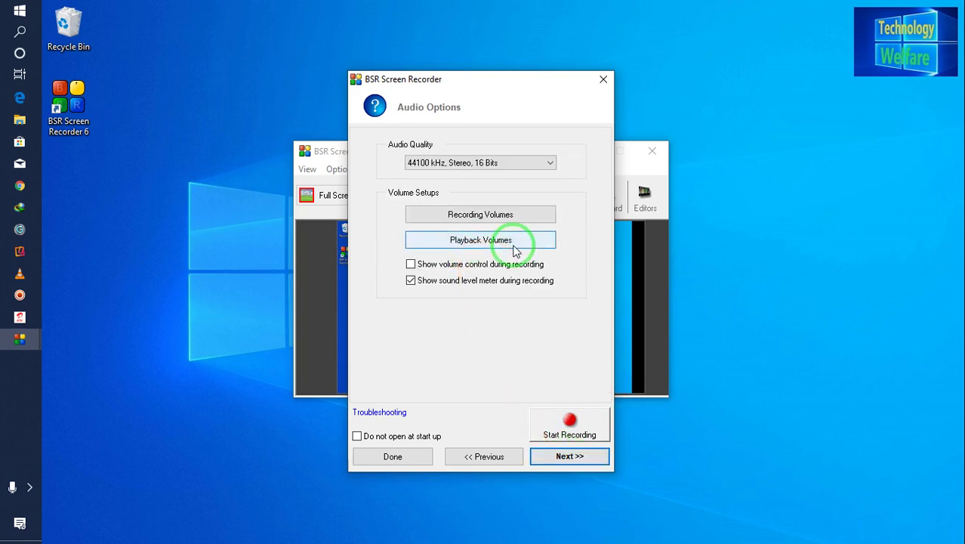
Select 44100 kHz, Stereo, 16 Bits as the audio quality and check the recording and playback volume levels.
{"action": "left_click", "coordinate": [425, 164]}
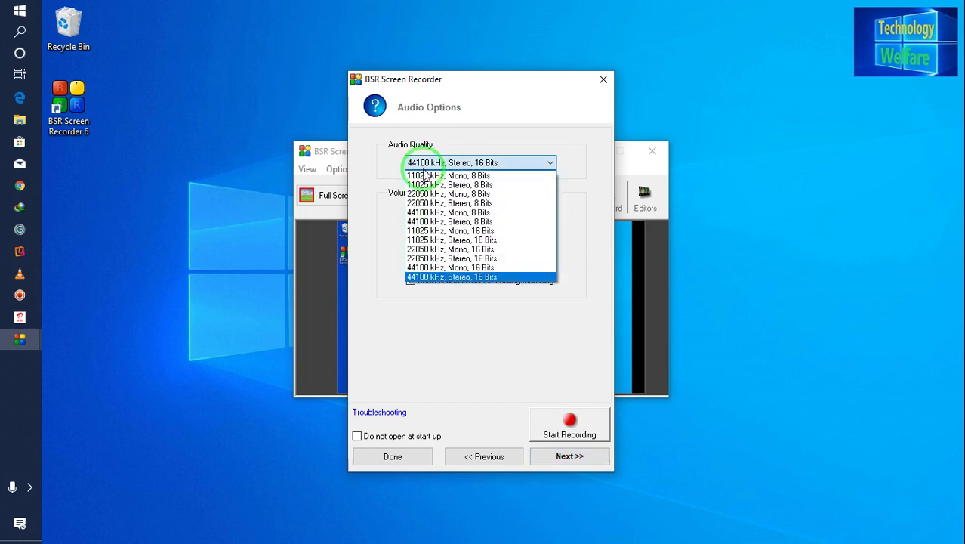
{"action": "left_click", "coordinate": [445, 277]}
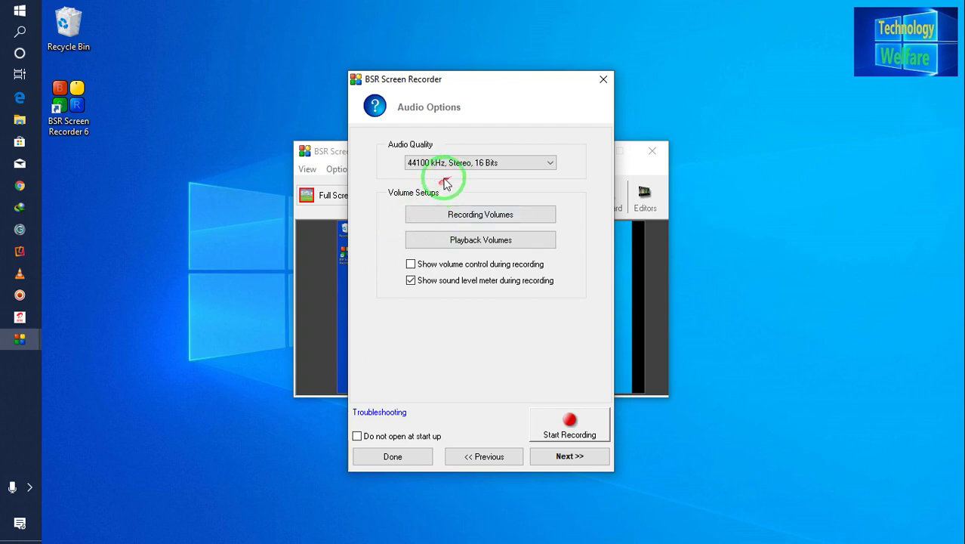
{"action": "left_click", "coordinate": [477, 216]}
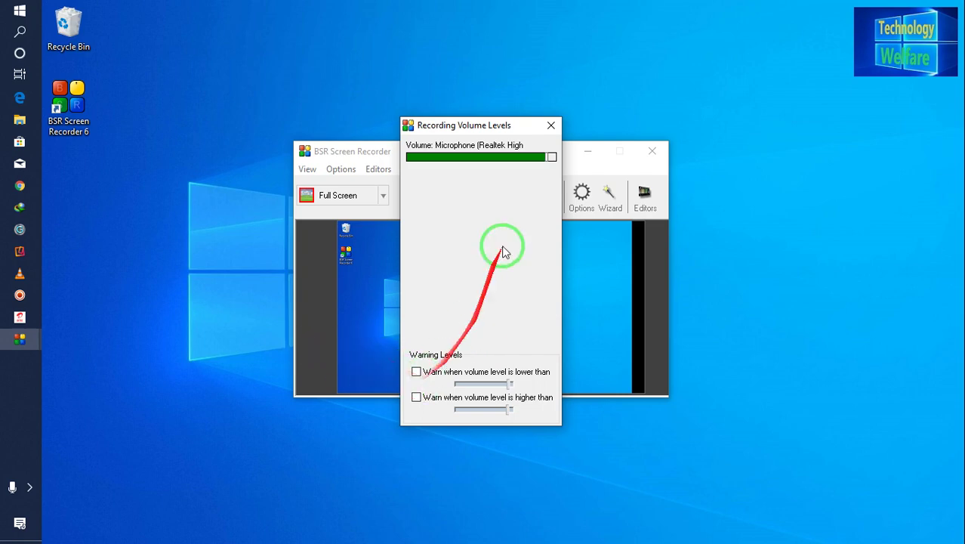
{"action": "left_click", "coordinate": [551, 126]}
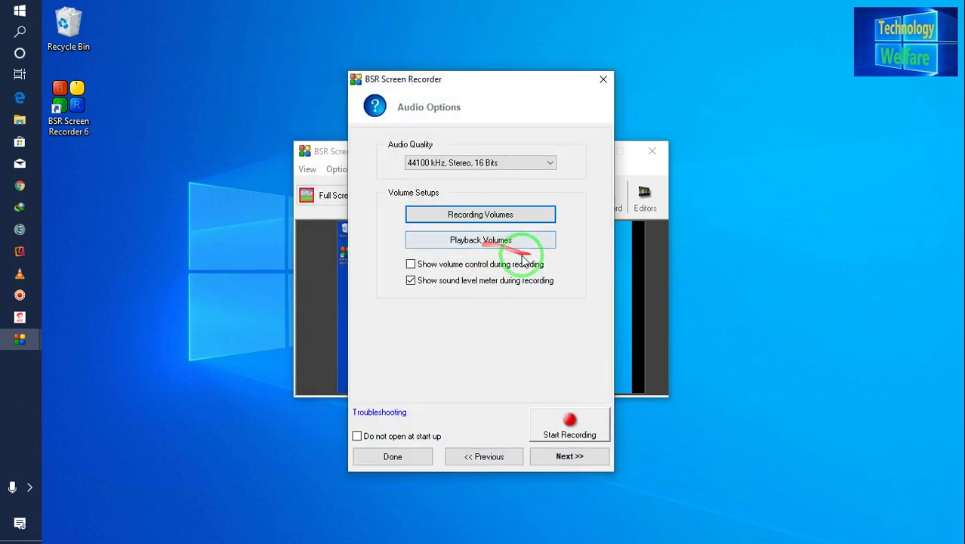
{"action": "left_click", "coordinate": [486, 240]}
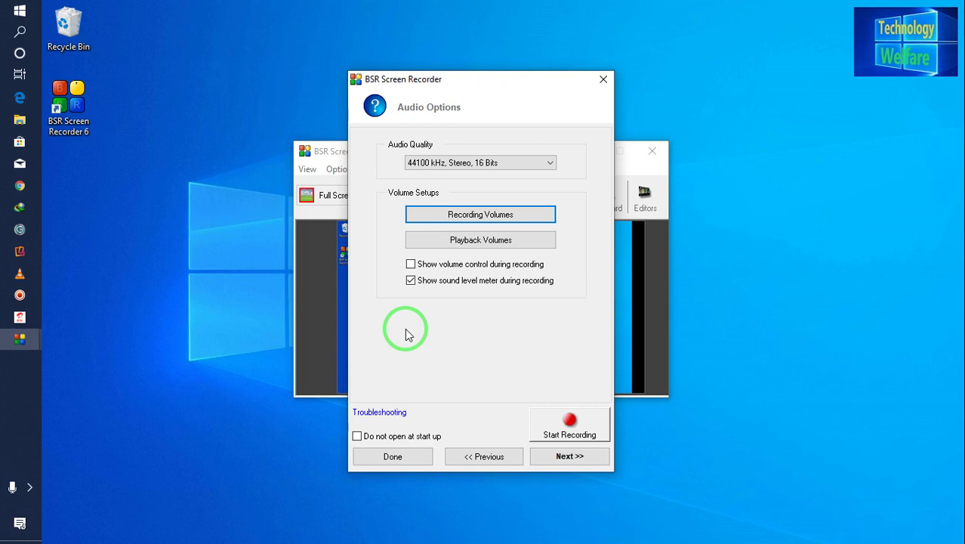
Toggle the volume control display during recording, leave it disabled, and continue to the hotkey and miscellaneous settings.
{"action": "left_click", "coordinate": [411, 265]}
{"action": "left_click", "coordinate": [412, 267]}
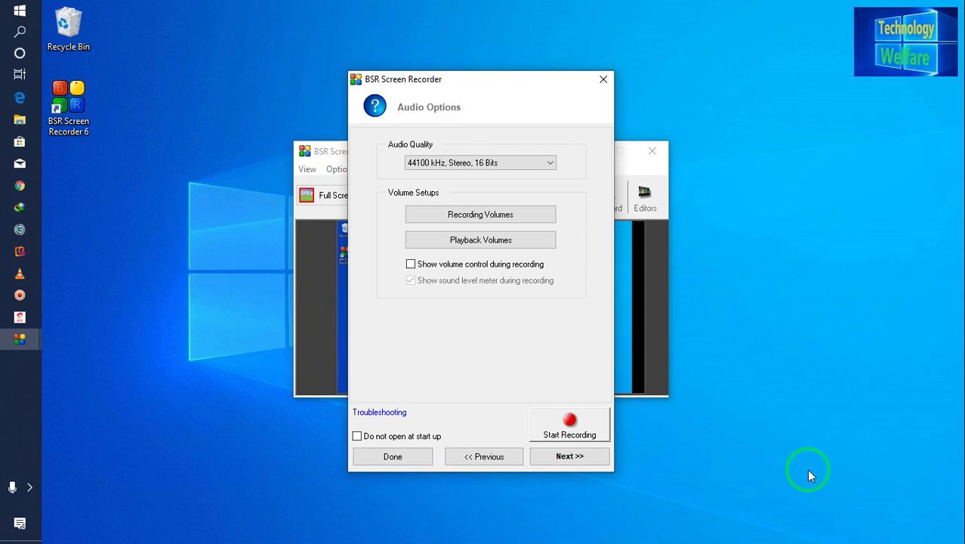
{"action": "left_click", "coordinate": [410, 265]}
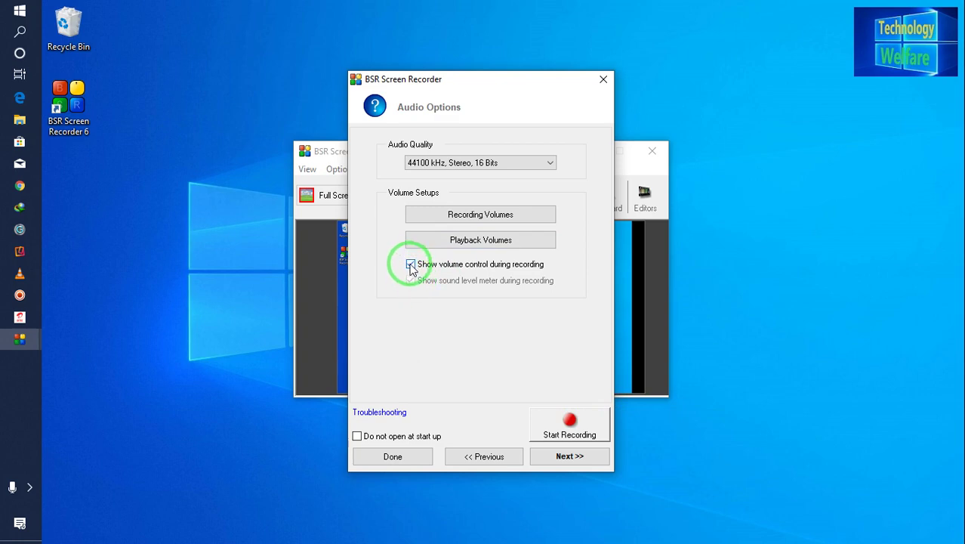
{"action": "left_click", "coordinate": [410, 265]}
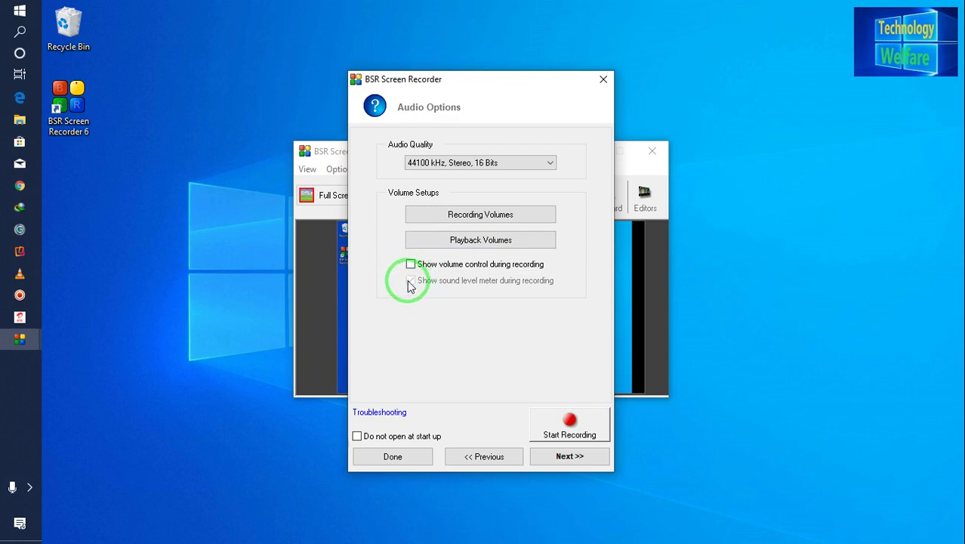
{"action": "left_click", "coordinate": [566, 457]}
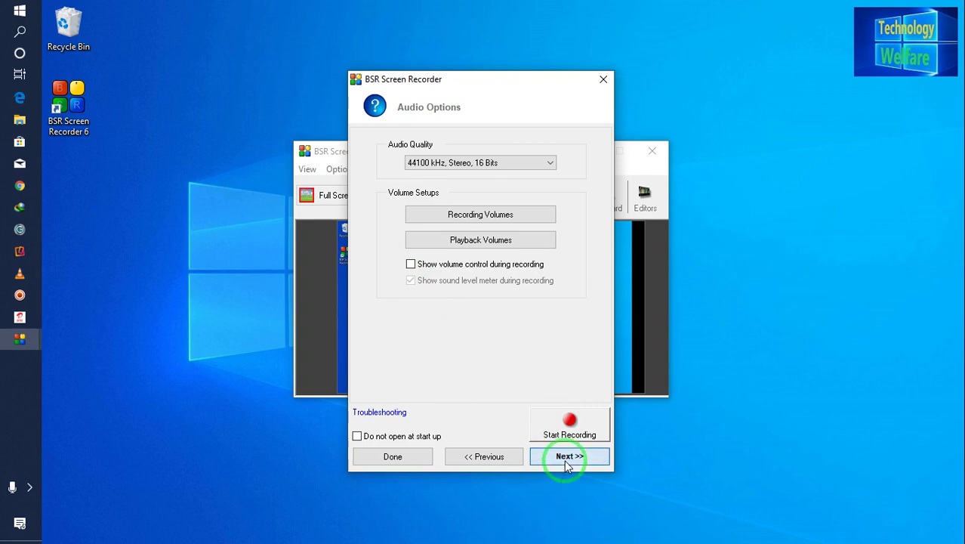
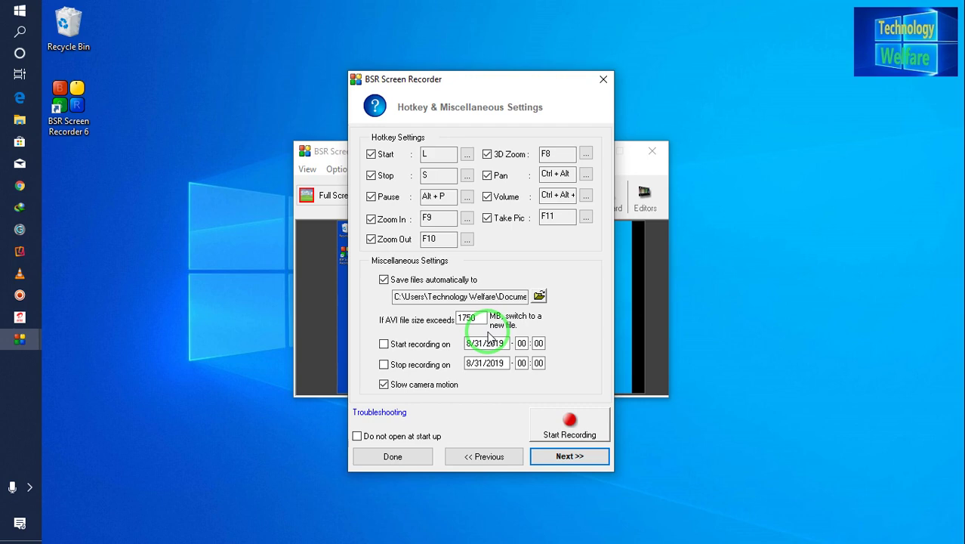
Try S as the hotkey for starting a recording, and assign W to it instead.
{"action": "left_click", "coordinate": [467, 156]}
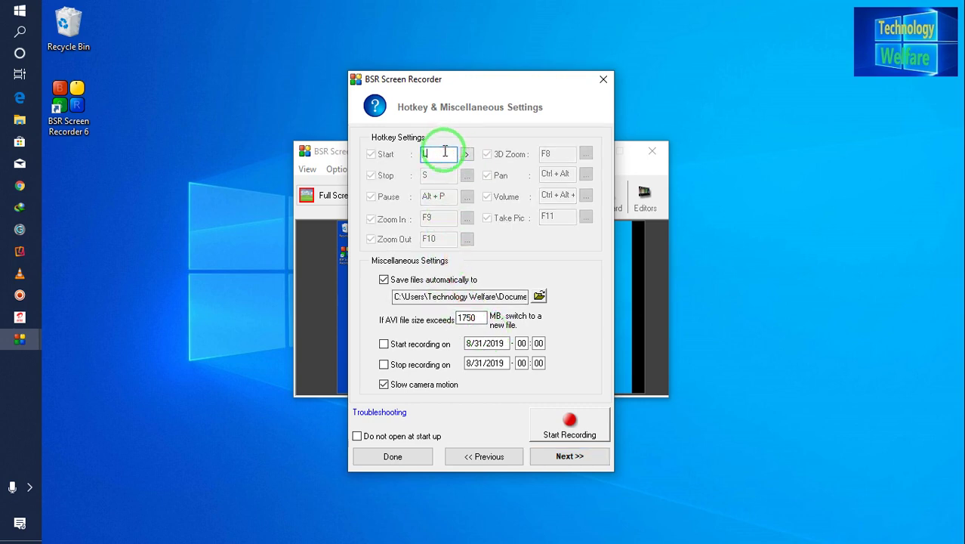
{"action": "key", "text": "s"}
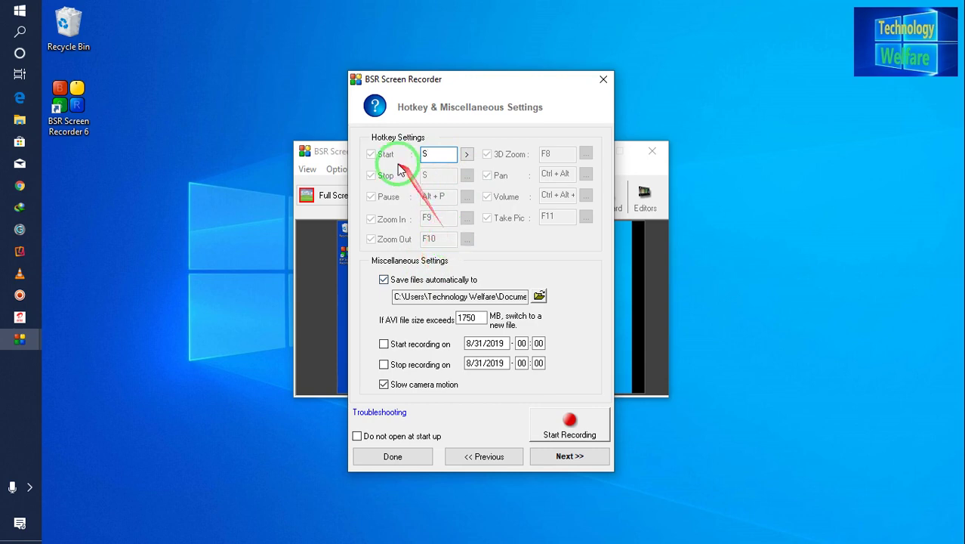
{"action": "left_click", "coordinate": [467, 155]}
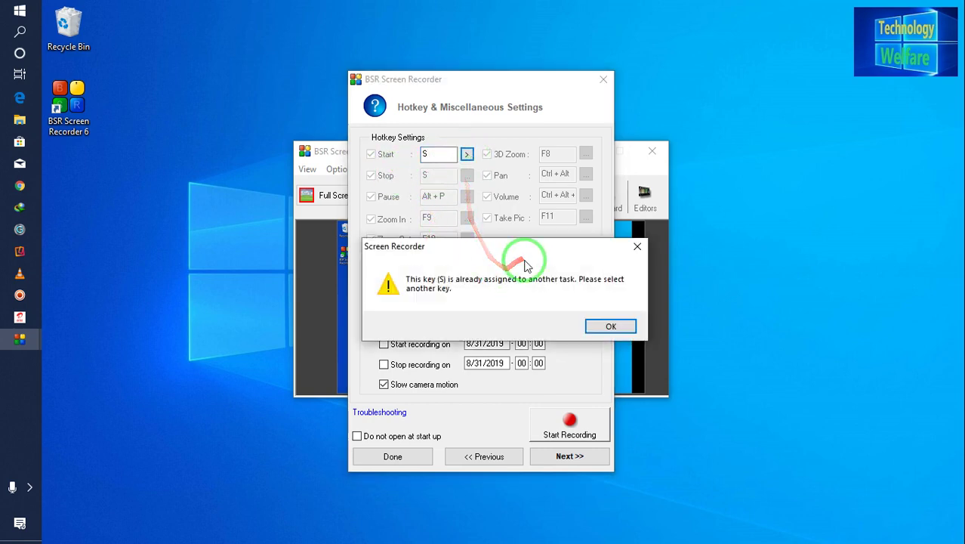
{"action": "left_click", "coordinate": [601, 328]}
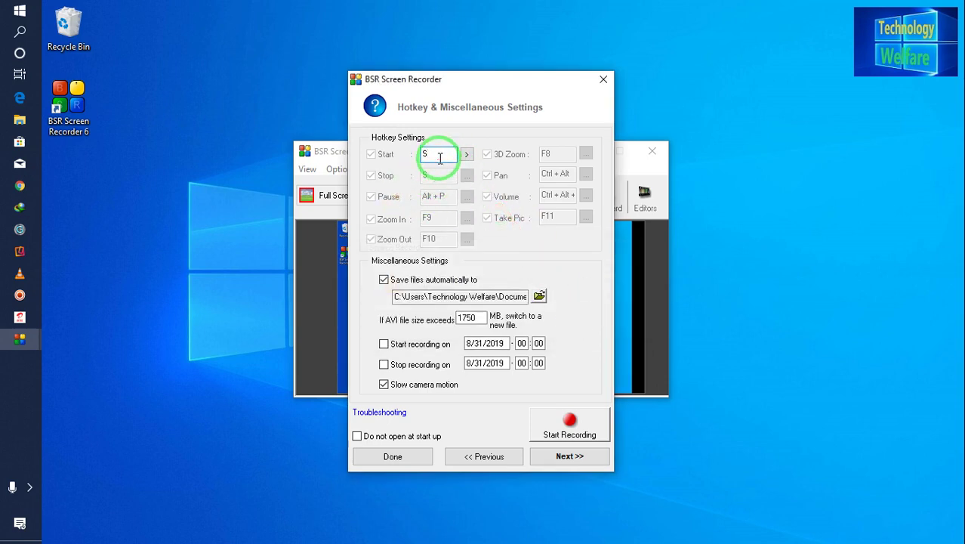
{"action": "key", "text": "ctrl+shift"}
{"action": "key", "text": "l"}
{"action": "key", "text": "BackSpace"}
{"action": "key", "text": "w"}
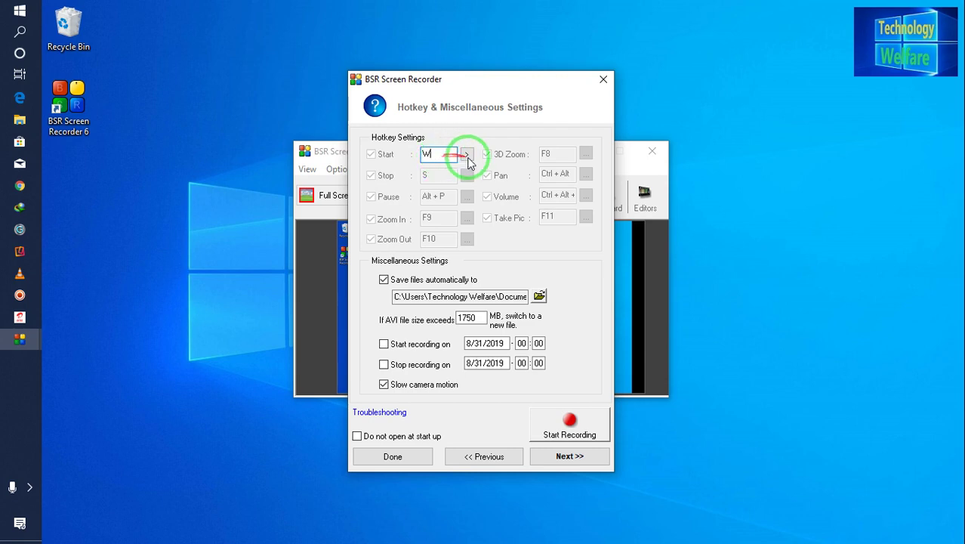
{"action": "mouse_move", "coordinate": [464, 363]}
{"action": "left_mouse_down"}
{"action": "mouse_move", "coordinate": [473, 408]}
{"action": "mouse_move", "coordinate": [411, 332]}
{"action": "mouse_move", "coordinate": [462, 205]}
{"action": "left_mouse_up"}
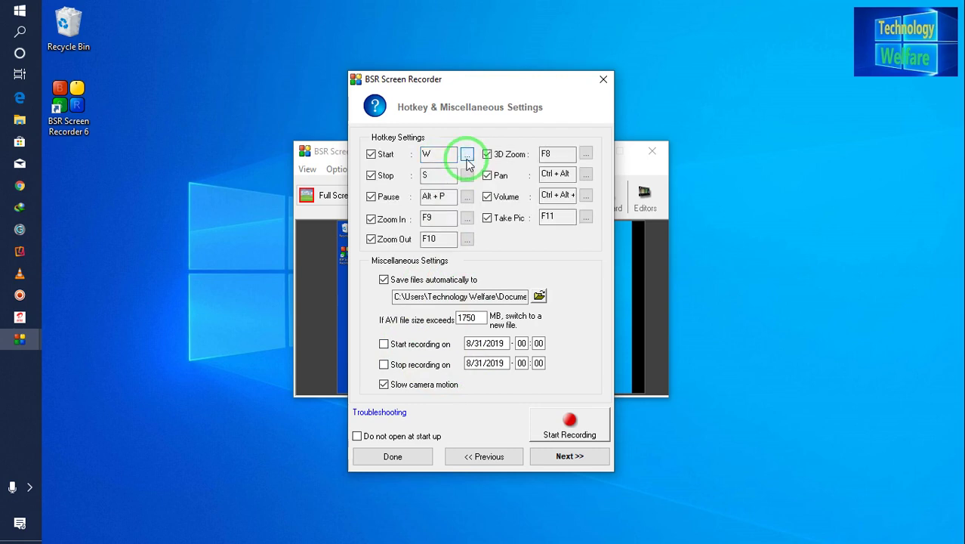
Open the stop-recording hotkey for editing, keep it as S, and finish the configuration wizard.
{"action": "left_click", "coordinate": [466, 176]}
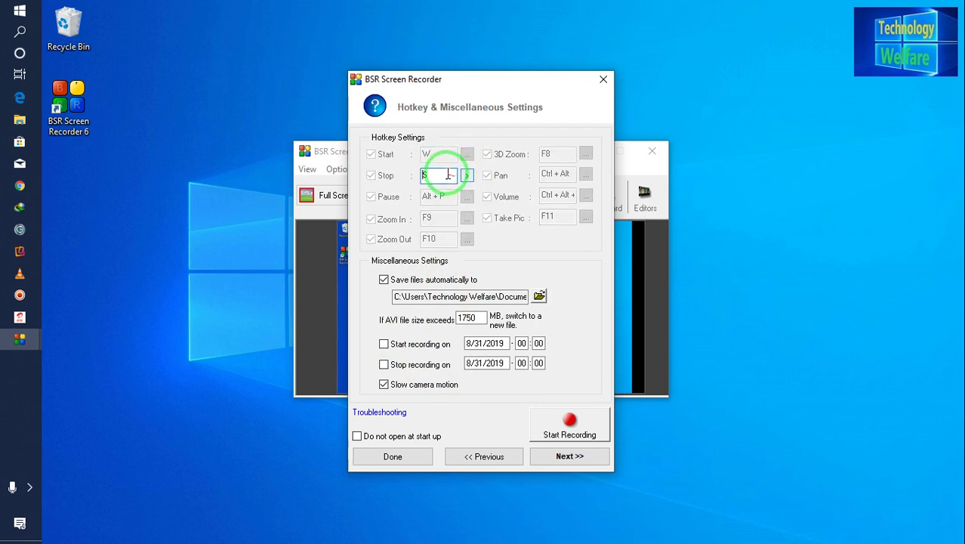
{"action": "left_click_drag", "start_coordinate": [466, 173], "coordinate": [451, 192]}
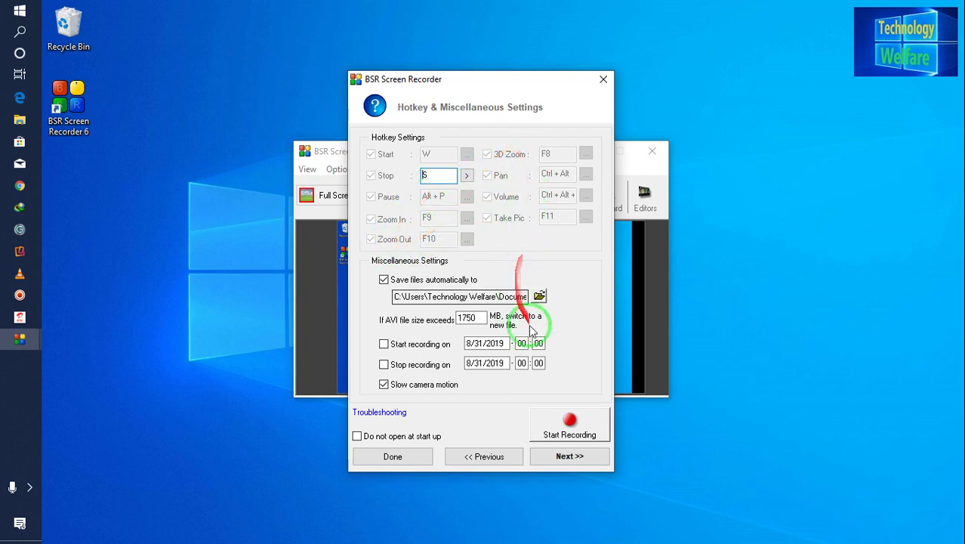
{"action": "left_click", "coordinate": [561, 460]}
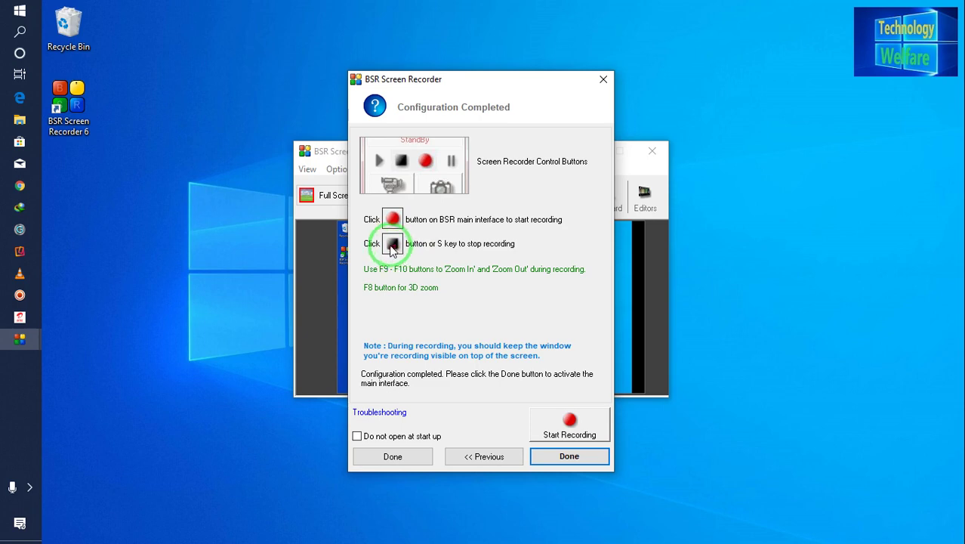
{"action": "mouse_move", "coordinate": [394, 246]}
{"action": "left_mouse_down"}
{"action": "mouse_move", "coordinate": [447, 255]}
{"action": "mouse_move", "coordinate": [435, 302]}
{"action": "mouse_move", "coordinate": [520, 272]}
{"action": "left_mouse_up"}
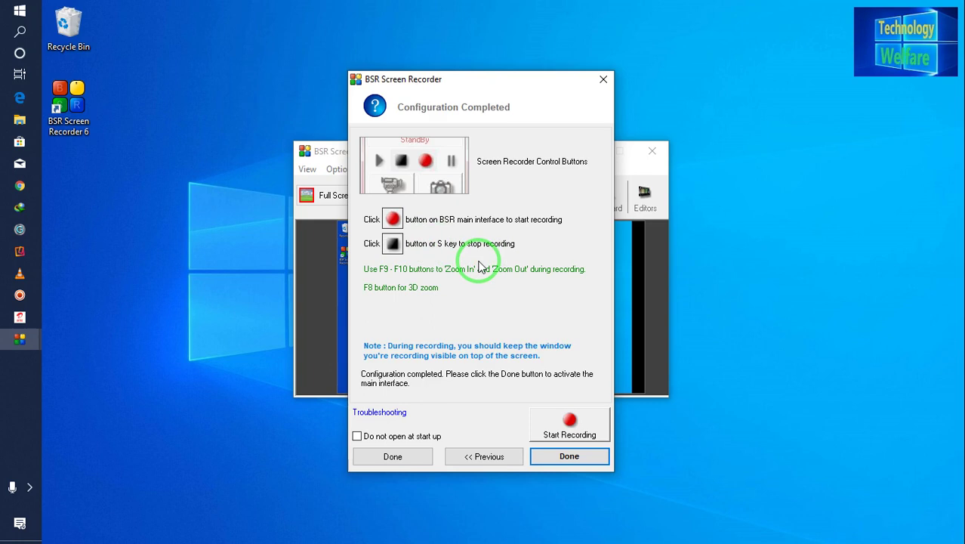
{"action": "left_click", "coordinate": [470, 458]}
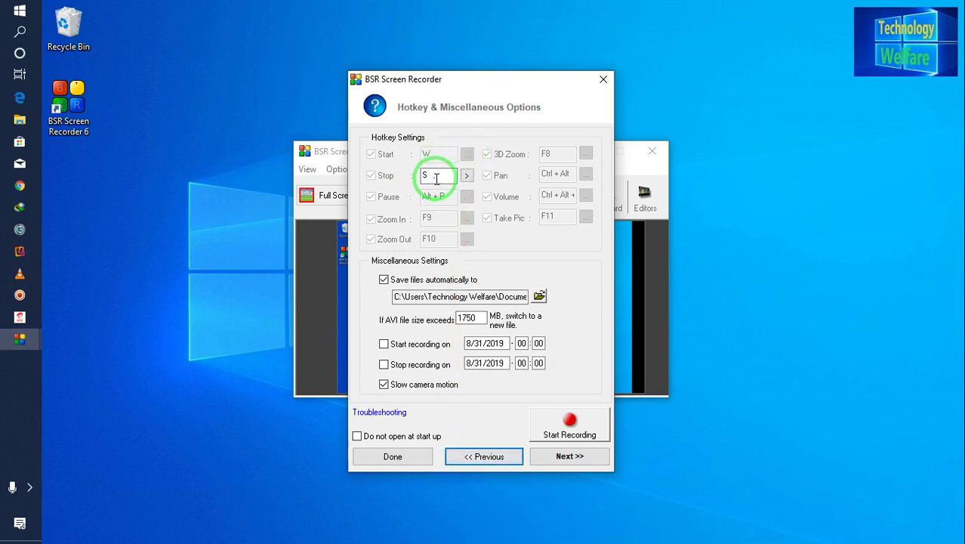
{"action": "left_click", "coordinate": [563, 457]}
{"action": "left_click", "coordinate": [567, 456]}
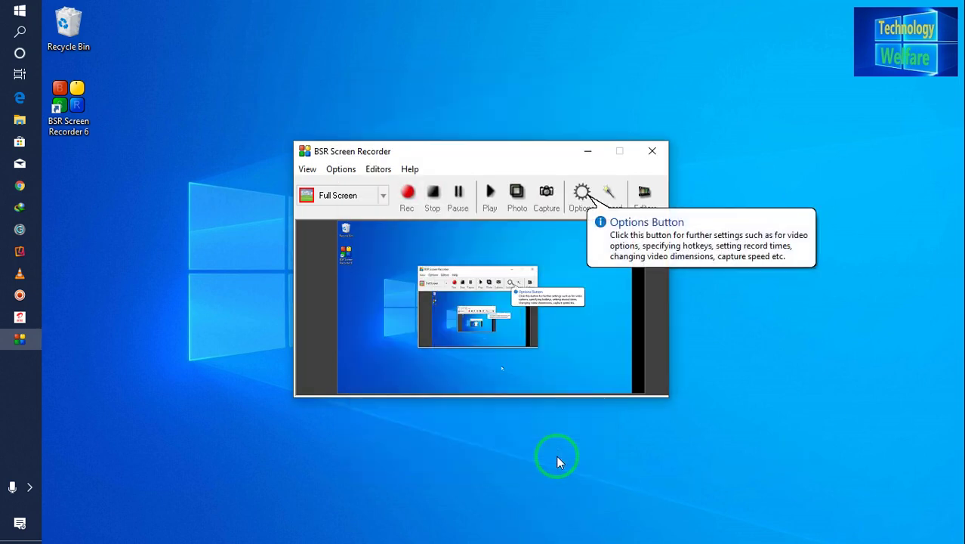
Open the recorder's full settings and examine the hotkey assignments, especially those for Draw To Screen and Take Picture.
{"action": "left_click", "coordinate": [579, 192]}
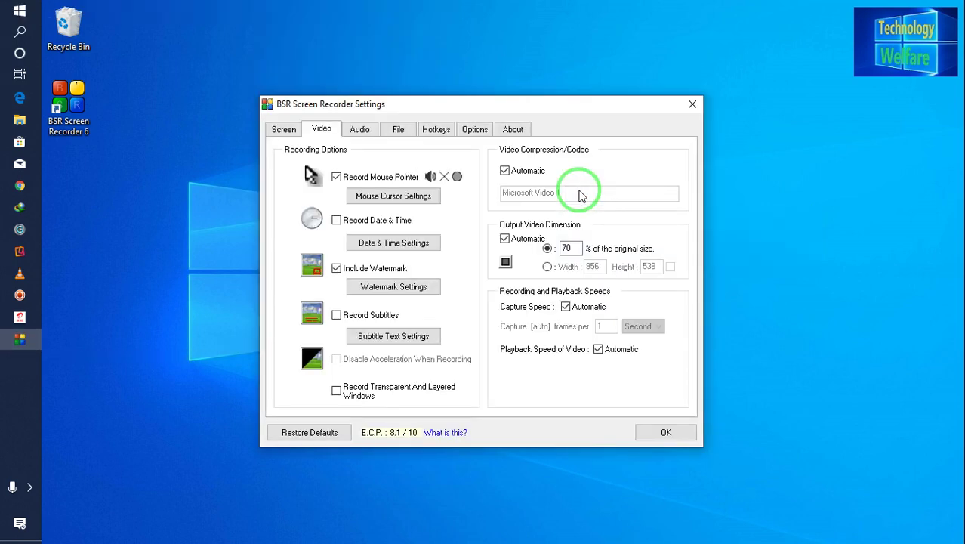
{"action": "left_click", "coordinate": [438, 130]}
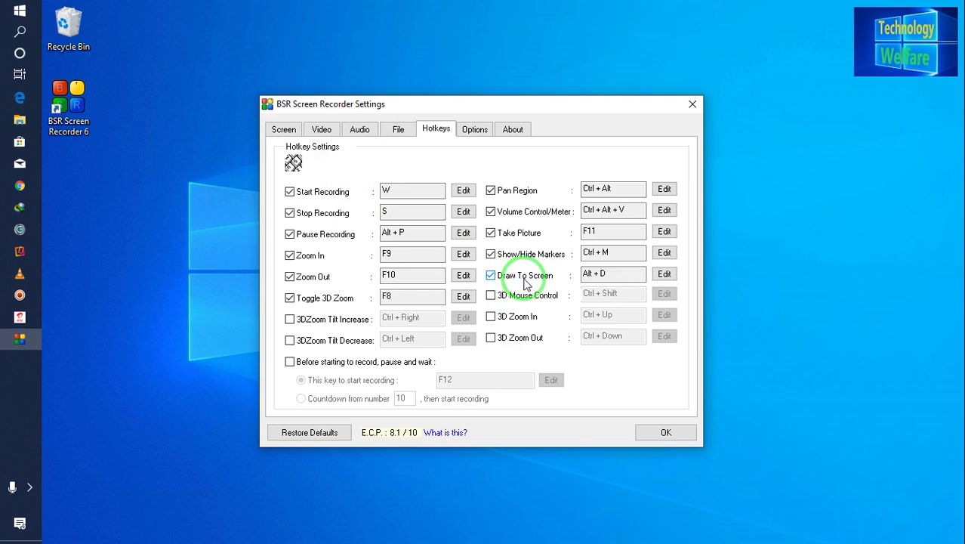
{"action": "left_click", "coordinate": [661, 273]}
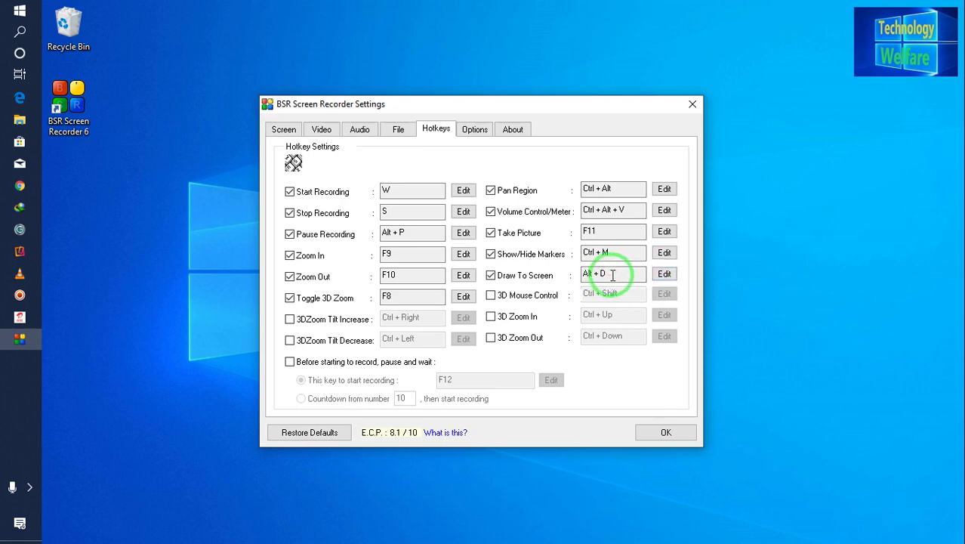
{"action": "mouse_move", "coordinate": [632, 285]}
{"action": "left_mouse_down"}
{"action": "mouse_move", "coordinate": [218, 342]}
{"action": "mouse_move", "coordinate": [280, 427]}
{"action": "mouse_move", "coordinate": [252, 308]}
{"action": "mouse_move", "coordinate": [255, 319]}
{"action": "mouse_move", "coordinate": [385, 247]}
{"action": "mouse_move", "coordinate": [301, 269]}
{"action": "mouse_move", "coordinate": [770, 201]}
{"action": "mouse_move", "coordinate": [829, 422]}
{"action": "mouse_move", "coordinate": [788, 473]}
{"action": "left_mouse_up"}
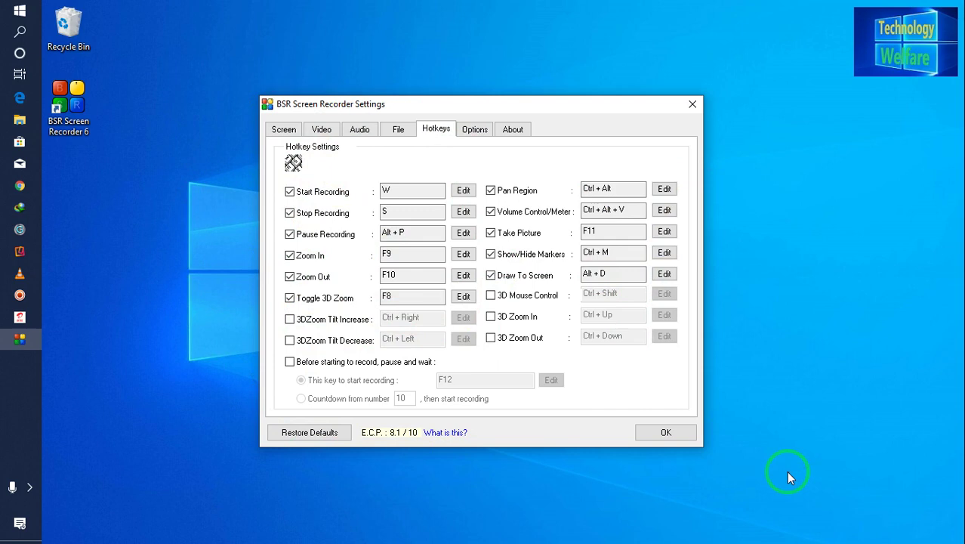
{"action": "mouse_move", "coordinate": [786, 470]}
{"action": "left_mouse_down"}
{"action": "mouse_move", "coordinate": [662, 398]}
{"action": "mouse_move", "coordinate": [618, 248]}
{"action": "mouse_move", "coordinate": [682, 216]}
{"action": "mouse_move", "coordinate": [696, 168]}
{"action": "mouse_move", "coordinate": [609, 263]}
{"action": "mouse_move", "coordinate": [586, 274]}
{"action": "mouse_move", "coordinate": [500, 200]}
{"action": "mouse_move", "coordinate": [643, 233]}
{"action": "mouse_move", "coordinate": [638, 214]}
{"action": "mouse_move", "coordinate": [487, 231]}
{"action": "mouse_move", "coordinate": [558, 248]}
{"action": "mouse_move", "coordinate": [528, 245]}
{"action": "mouse_move", "coordinate": [613, 230]}
{"action": "left_mouse_up"}
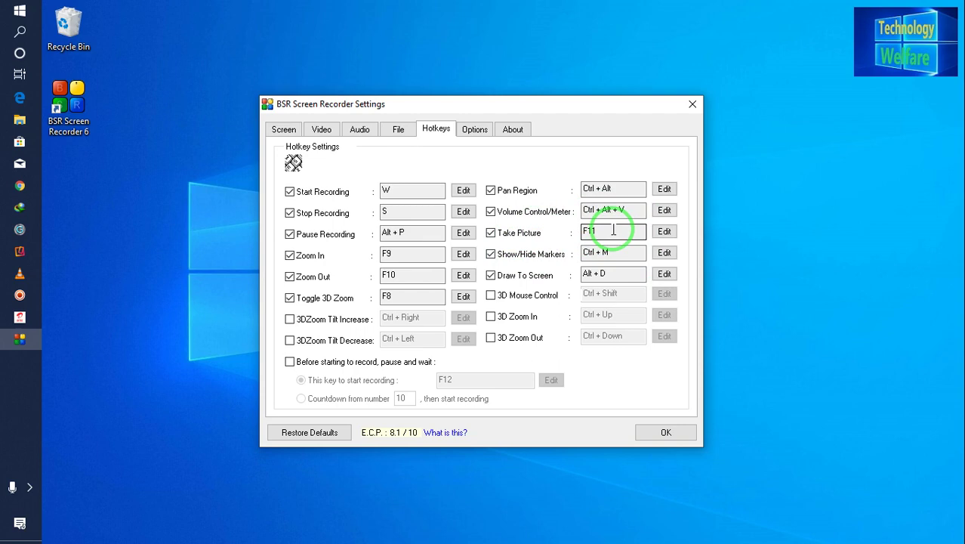
{"action": "mouse_move", "coordinate": [613, 230]}
{"action": "left_mouse_down"}
{"action": "mouse_move", "coordinate": [462, 236]}
{"action": "mouse_move", "coordinate": [609, 212]}
{"action": "mouse_move", "coordinate": [618, 220]}
{"action": "mouse_move", "coordinate": [609, 236]}
{"action": "left_mouse_up"}
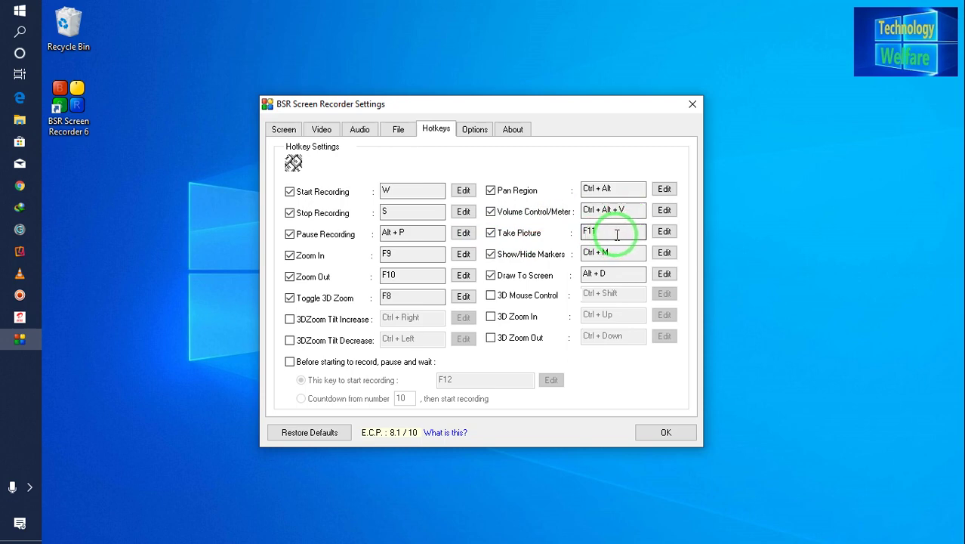
{"action": "left_click_drag", "start_coordinate": [603, 250], "coordinate": [532, 421]}
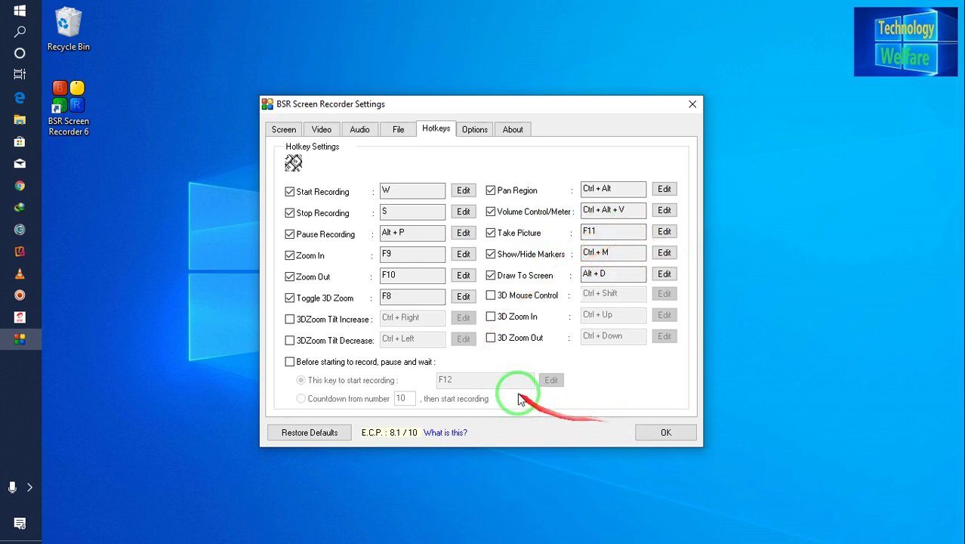
{"action": "mouse_move", "coordinate": [518, 383]}
{"action": "left_mouse_down"}
{"action": "mouse_move", "coordinate": [323, 323]}
{"action": "mouse_move", "coordinate": [408, 369]}
{"action": "left_mouse_up"}
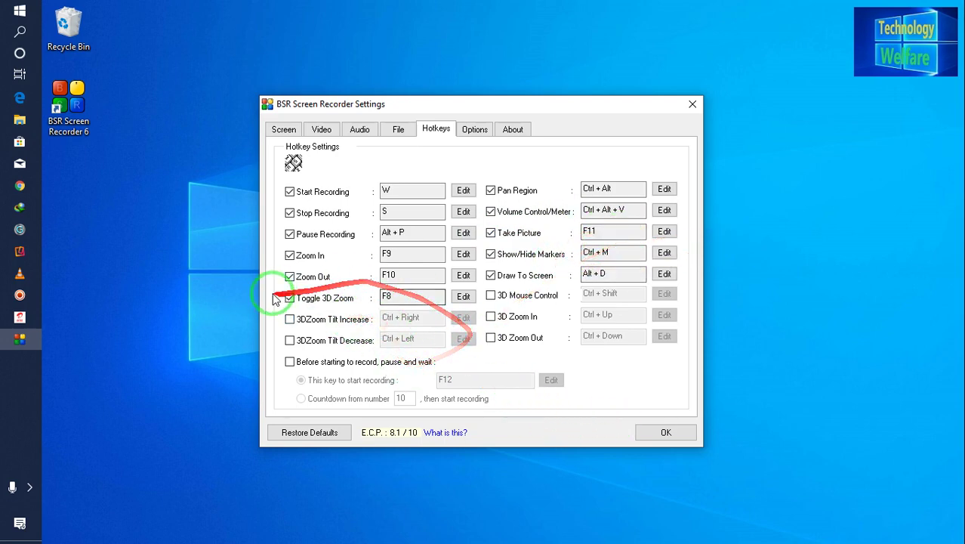
{"action": "mouse_move", "coordinate": [383, 308]}
{"action": "left_mouse_down"}
{"action": "mouse_move", "coordinate": [523, 371]}
{"action": "mouse_move", "coordinate": [586, 362]}
{"action": "mouse_move", "coordinate": [416, 428]}
{"action": "mouse_move", "coordinate": [577, 348]}
{"action": "mouse_move", "coordinate": [641, 396]}
{"action": "mouse_move", "coordinate": [490, 190]}
{"action": "mouse_move", "coordinate": [503, 38]}
{"action": "left_mouse_up"}
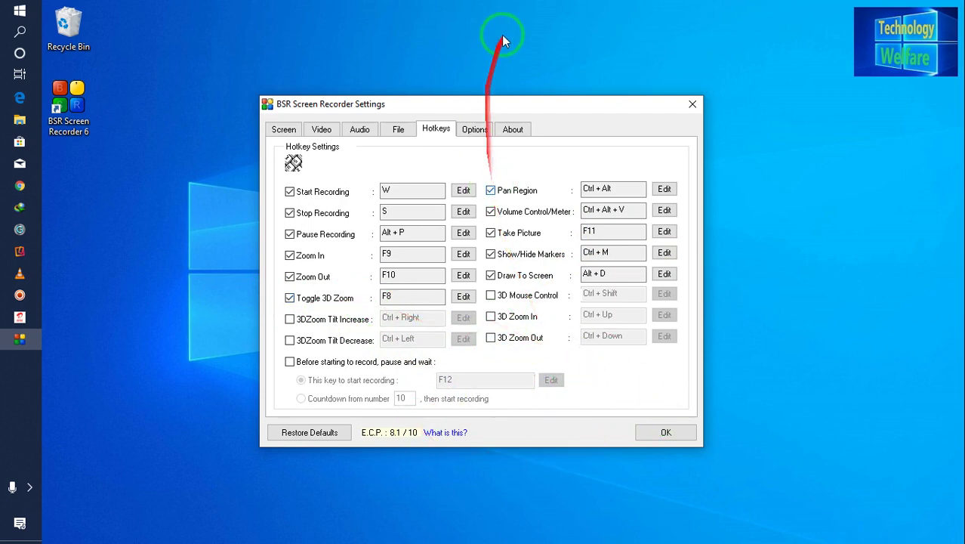
Review the recorder's general options and video source settings, then close the settings window.
{"action": "left_click", "coordinate": [474, 133]}
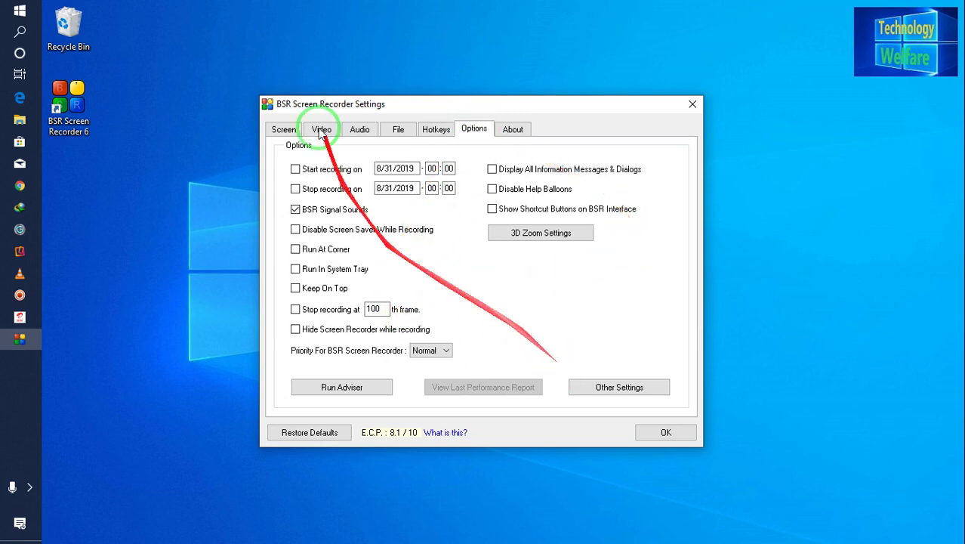
{"action": "left_click", "coordinate": [284, 132]}
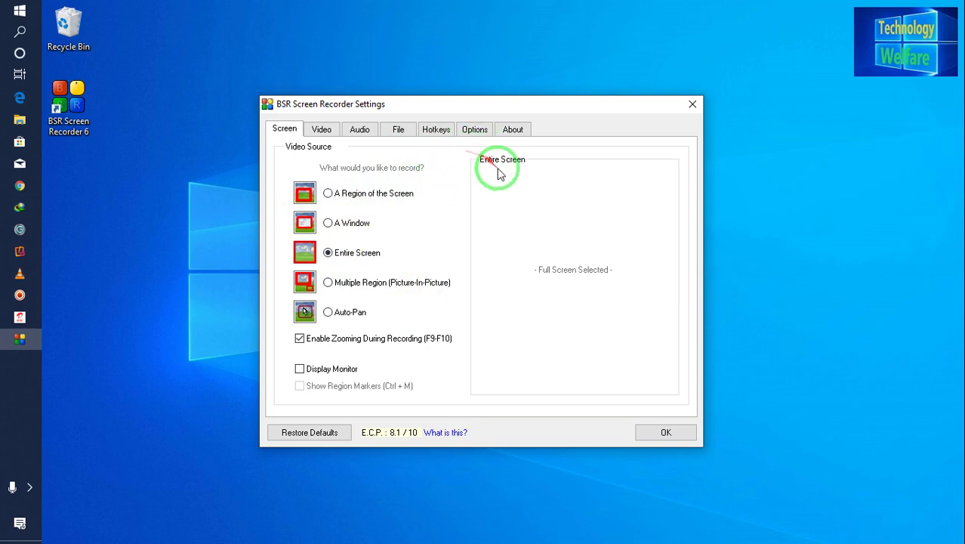
{"action": "left_click", "coordinate": [490, 130]}
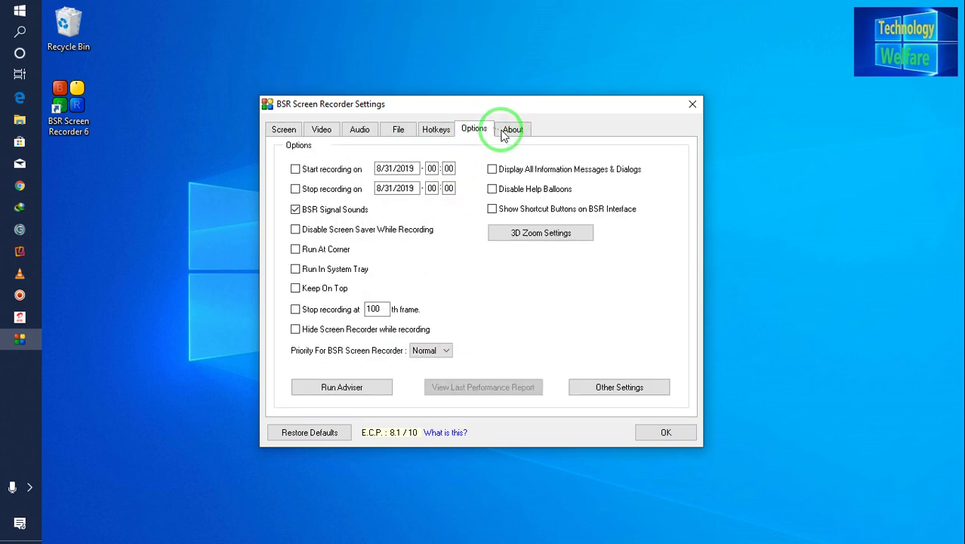
{"action": "left_click", "coordinate": [665, 433]}
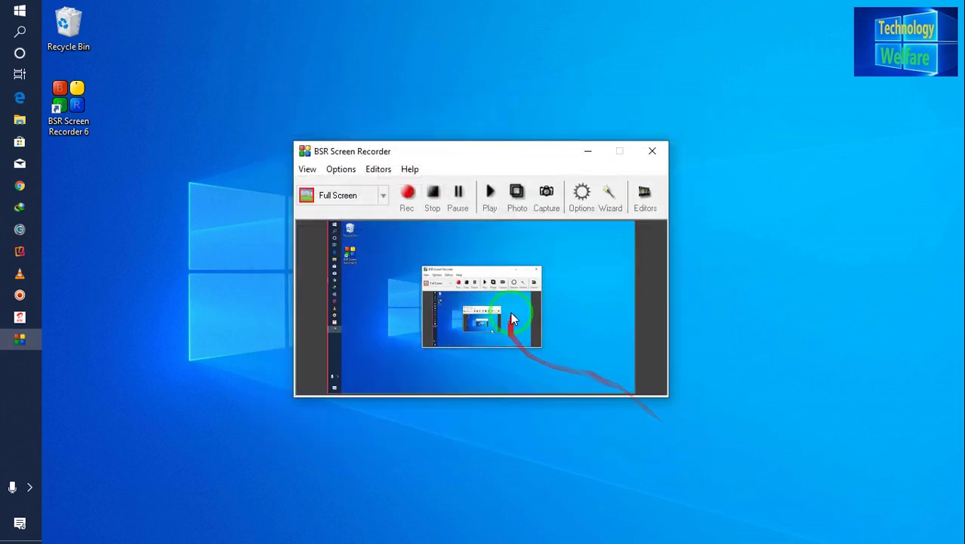
Record a short full-screen test video with the recorder minimized, checking its recording status midway, and stop the recording.
{"action": "left_click", "coordinate": [586, 153]}
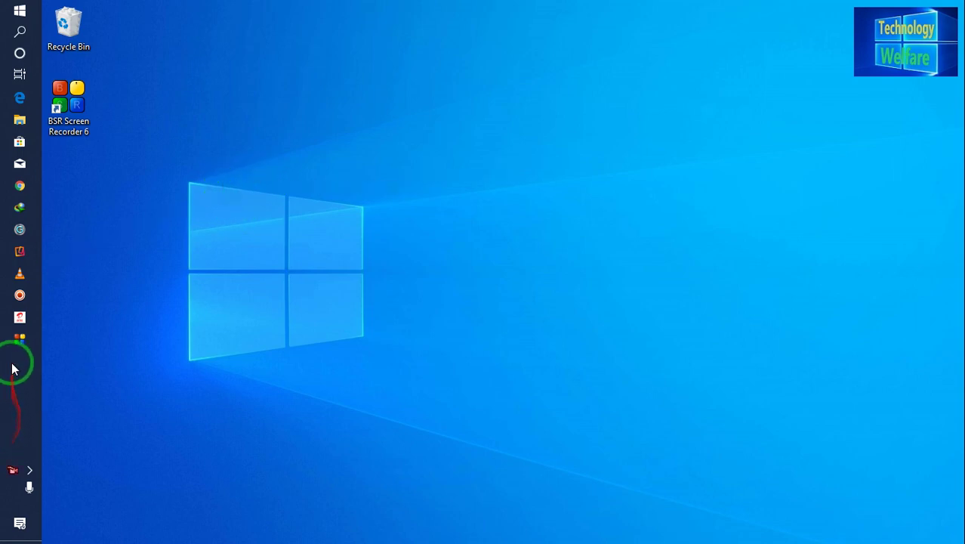
{"action": "left_click", "coordinate": [17, 339]}
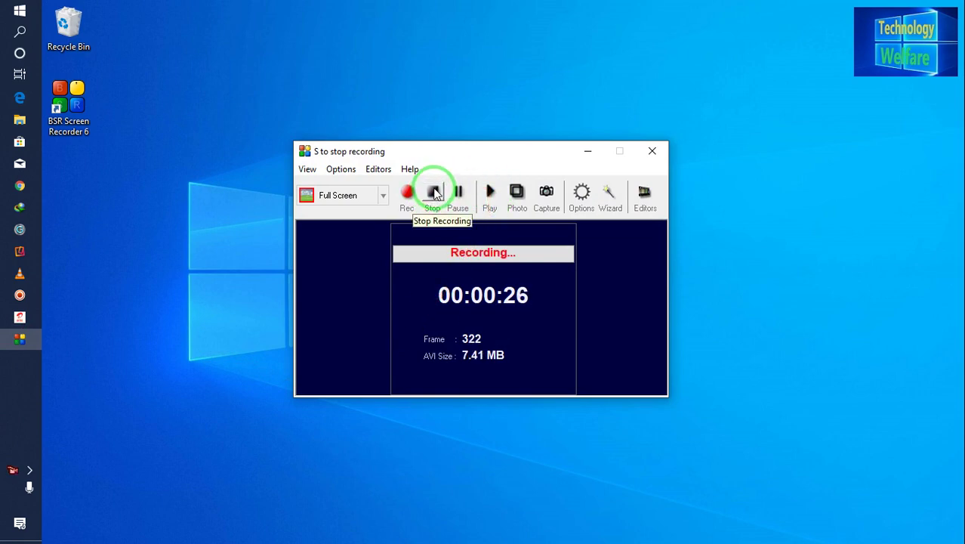
{"action": "left_click", "coordinate": [587, 151]}
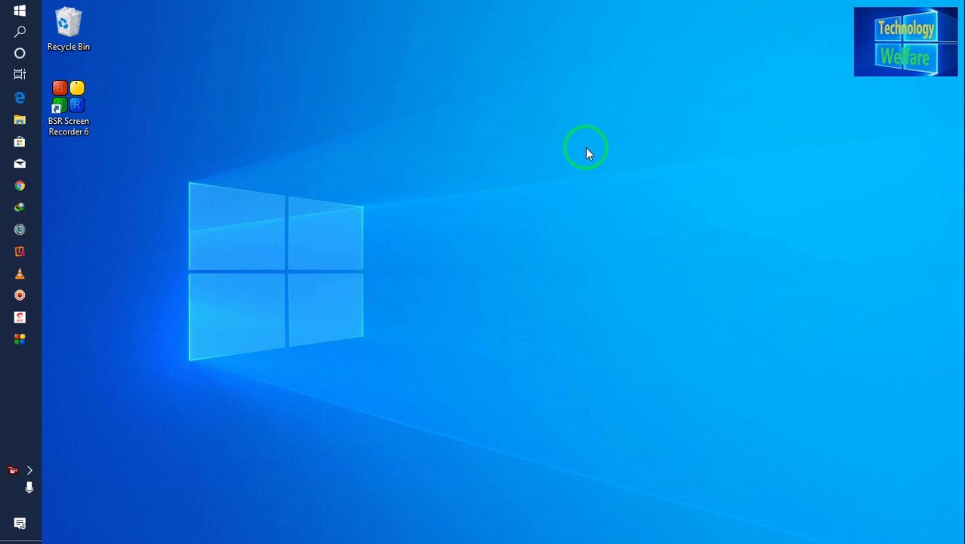
{"action": "key", "text": "ctrl+F9"}
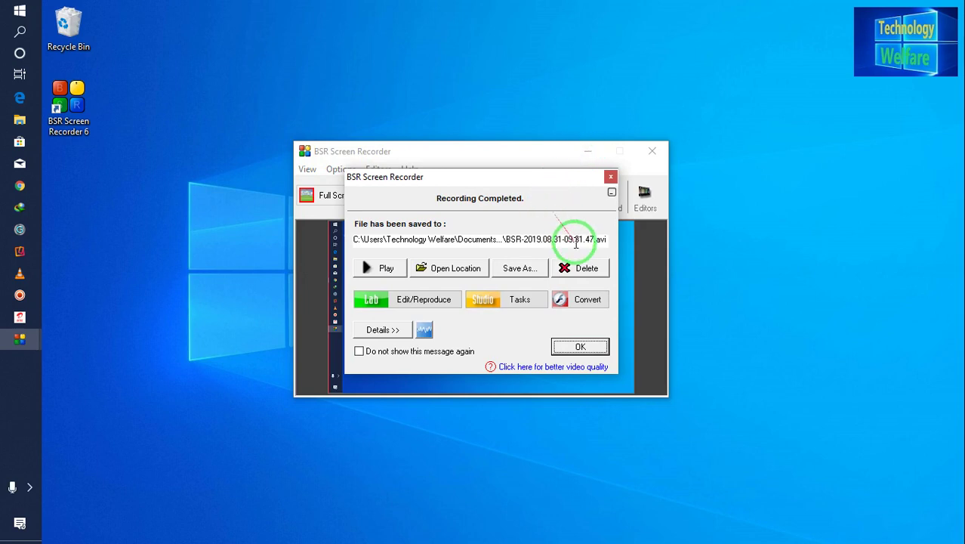
Open the new recording BSR-2019.08.31-09.31.47 from its save location in VLC media player, pause playback, and close the player.
{"action": "left_click", "coordinate": [465, 271]}
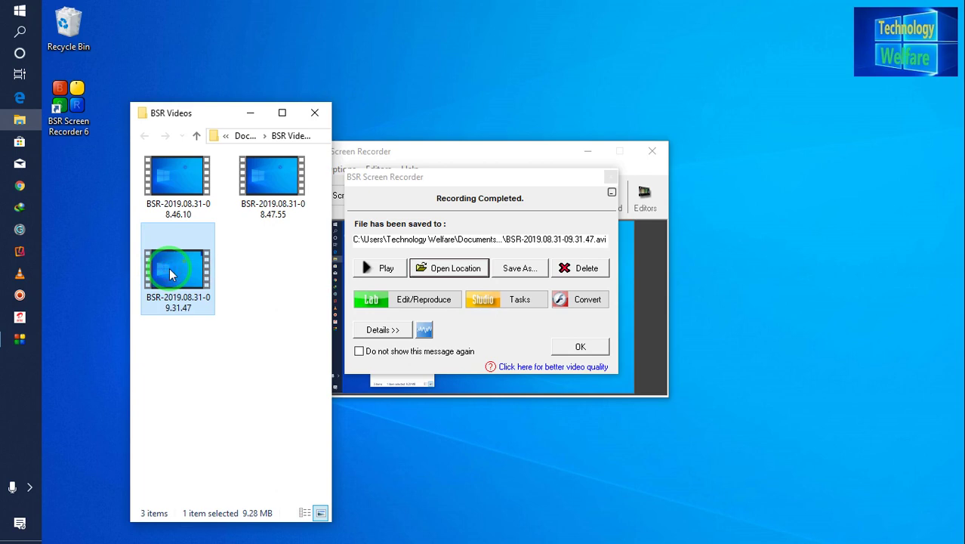
{"action": "right_click", "coordinate": [170, 274]}
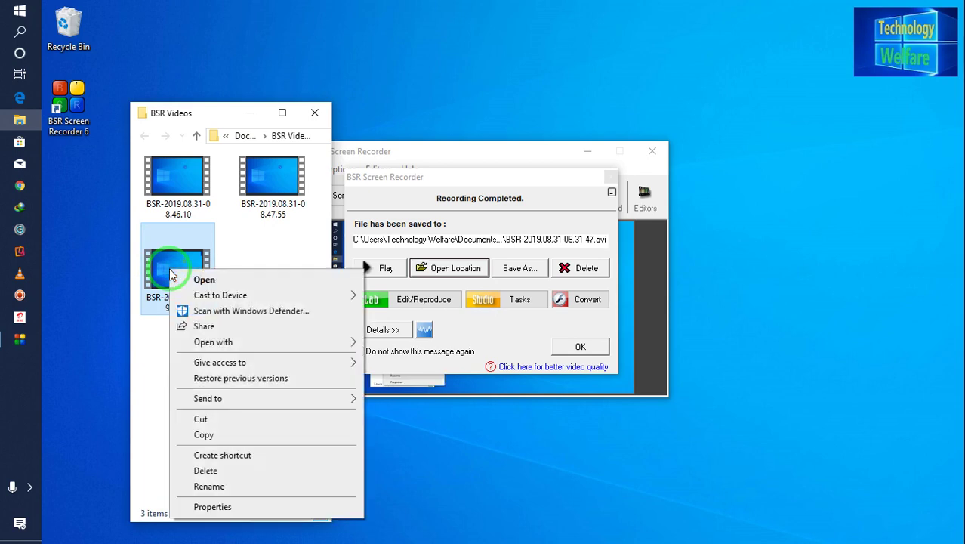
{"action": "mouse_move", "coordinate": [326, 351]}
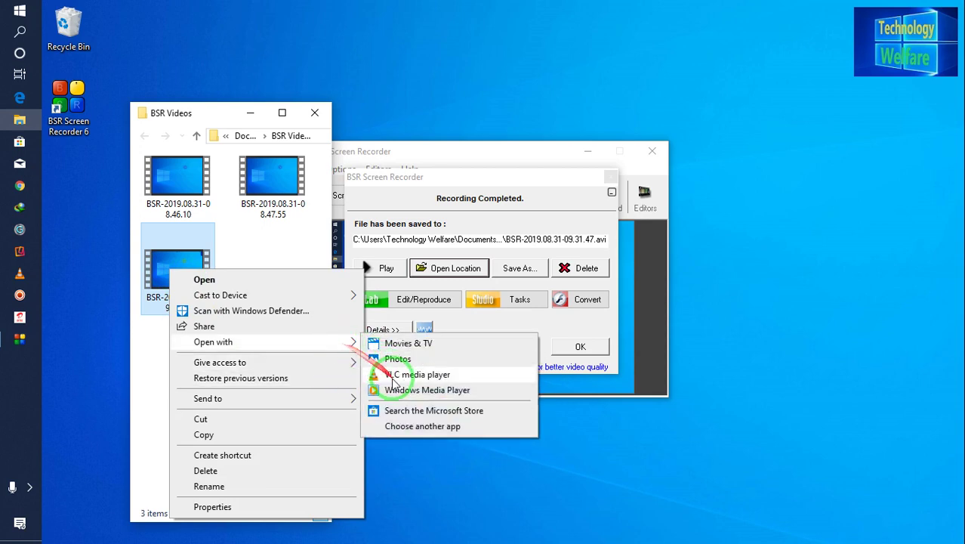
{"action": "left_click", "coordinate": [392, 378]}
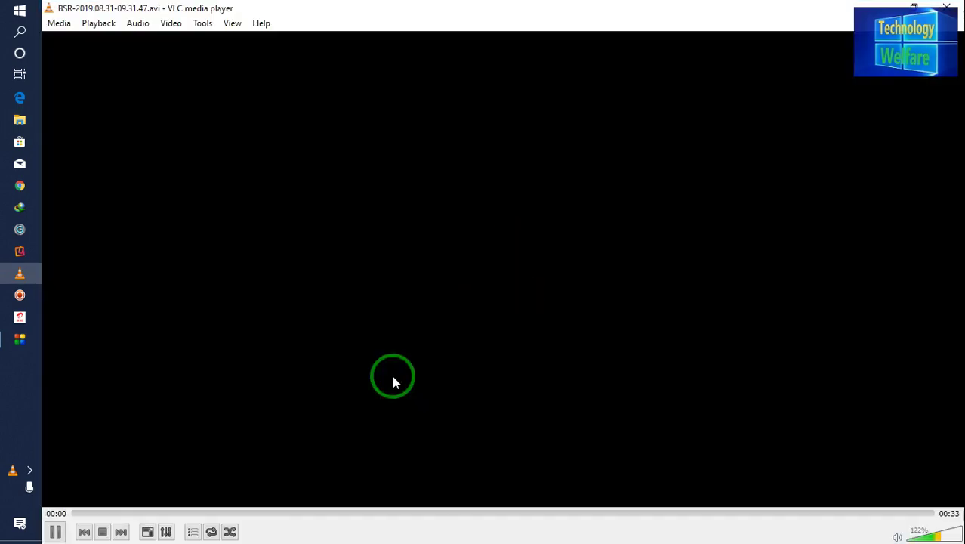
{"action": "key", "text": "space"}
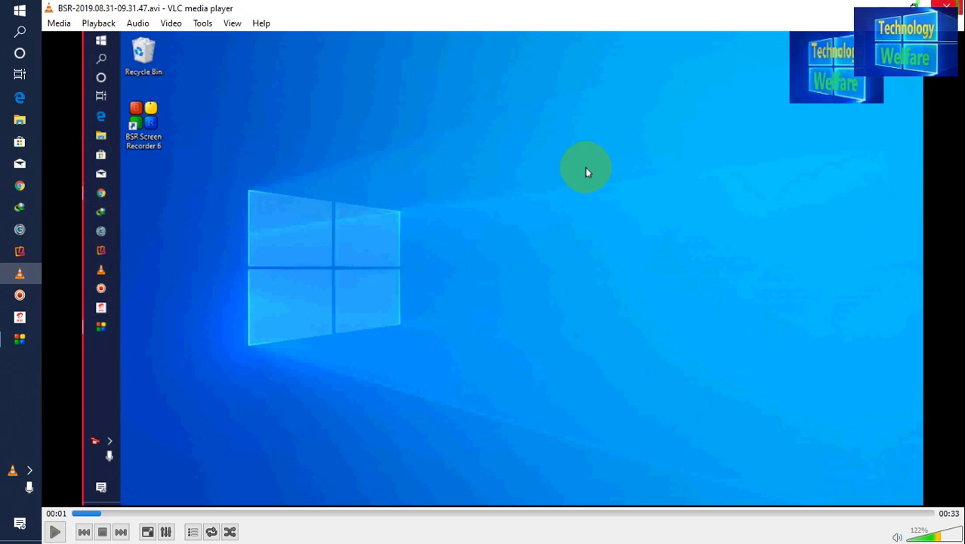
{"action": "left_click", "coordinate": [946, 8]}
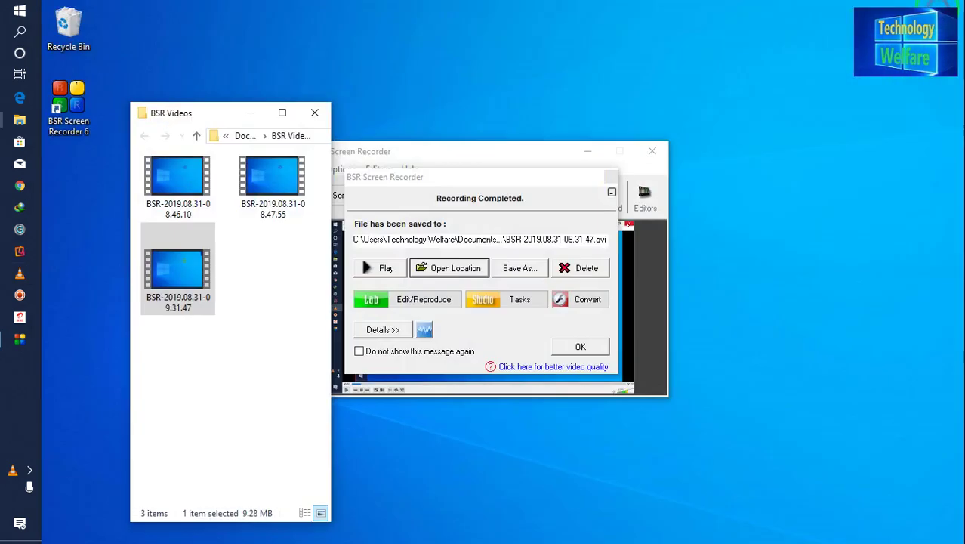
Request deletion of the new recording but decline it, and close the completion dialog and the BSR Videos folder.
{"action": "left_click", "coordinate": [602, 269]}
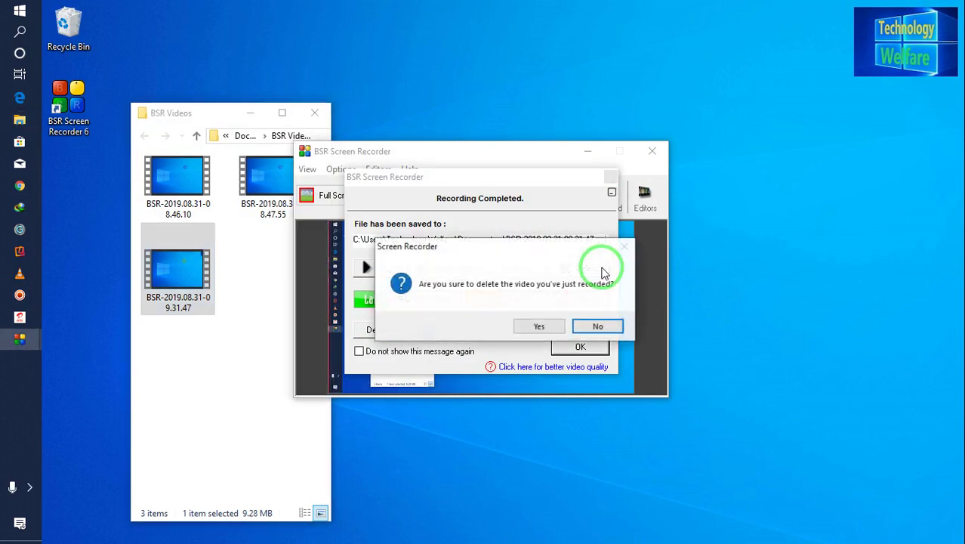
{"action": "left_click", "coordinate": [596, 330]}
{"action": "left_click", "coordinate": [580, 345]}
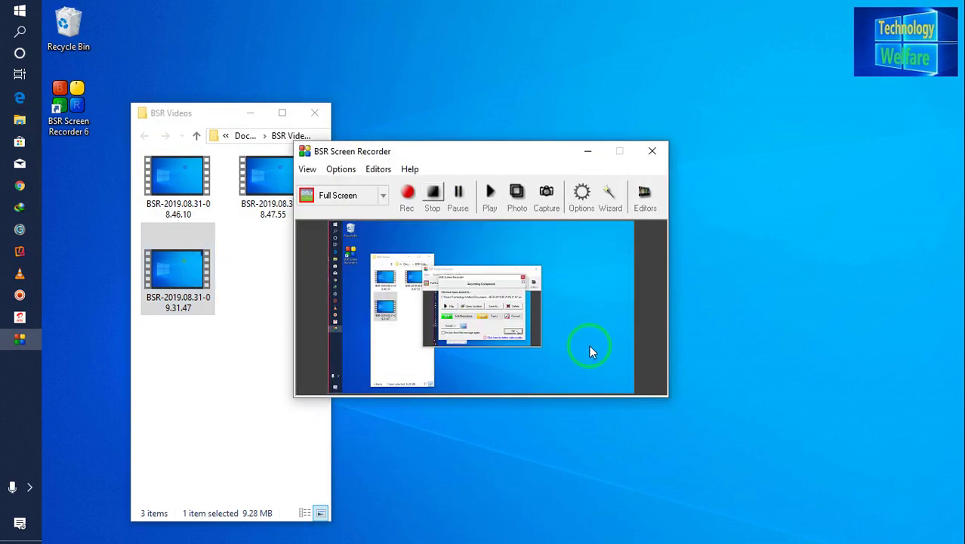
{"action": "left_click", "coordinate": [316, 112]}
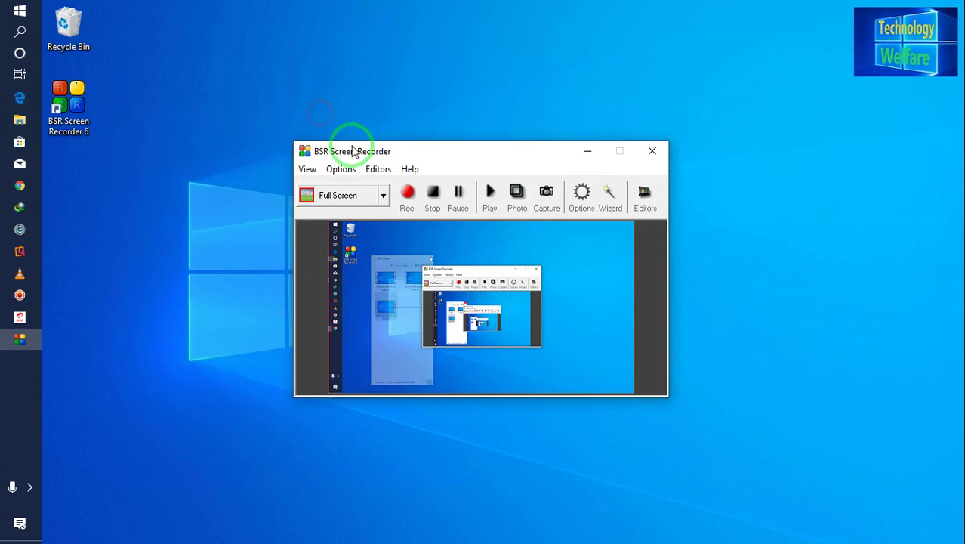